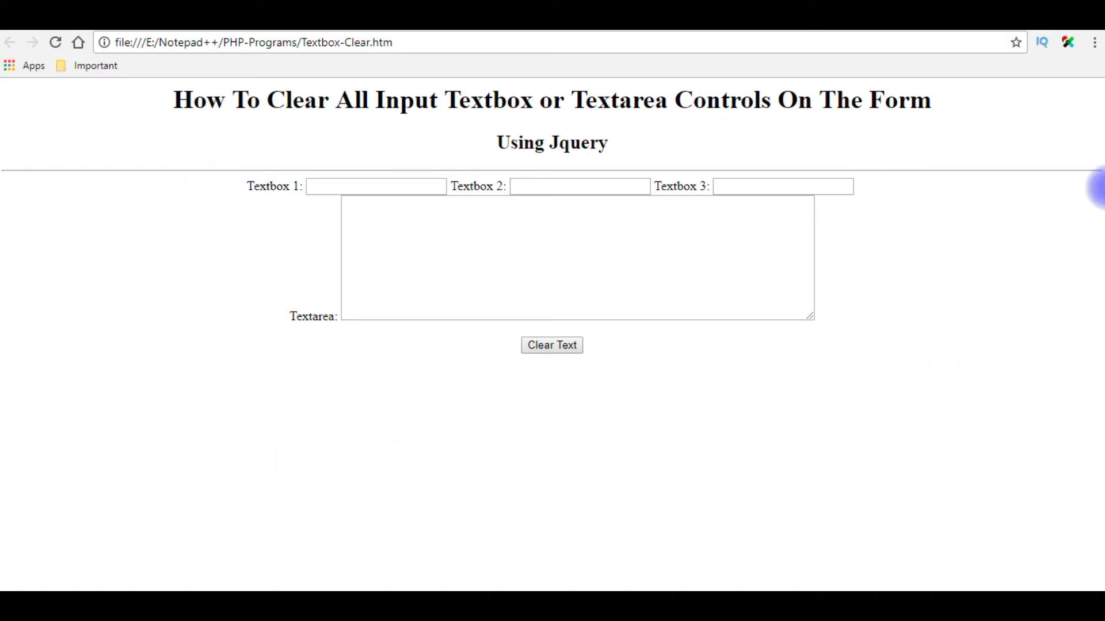
- Type sample text into Textbox 1, 2, 3 and the textarea, then empty them with Clear Text
left_click(325, 186)
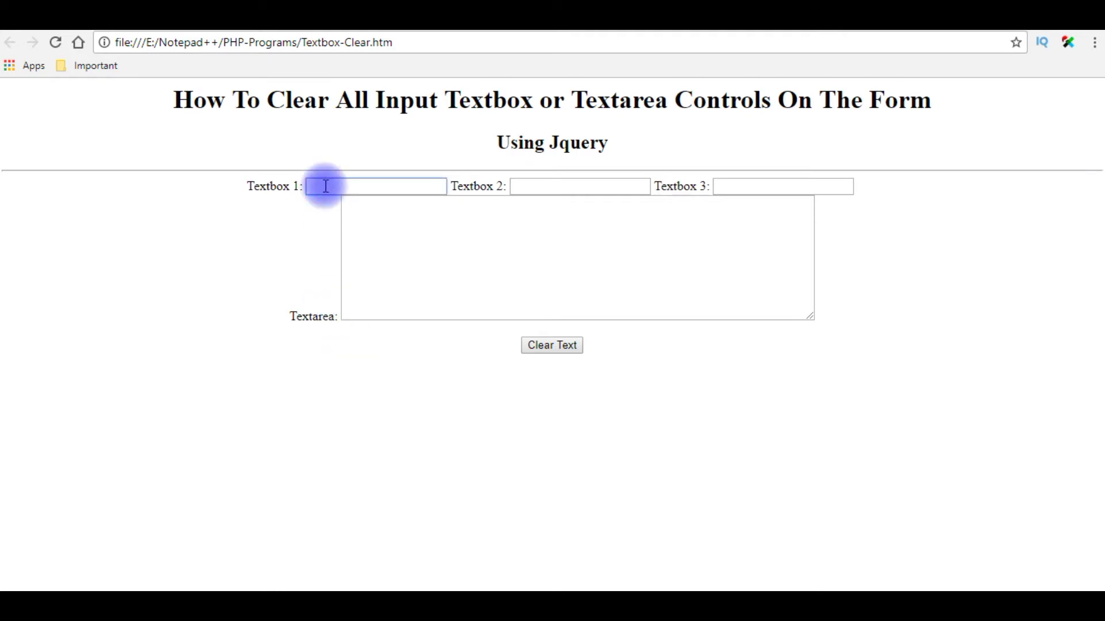
type("sdfsdf")
left_click(570, 187)
type("sdfs")
left_click(739, 187)
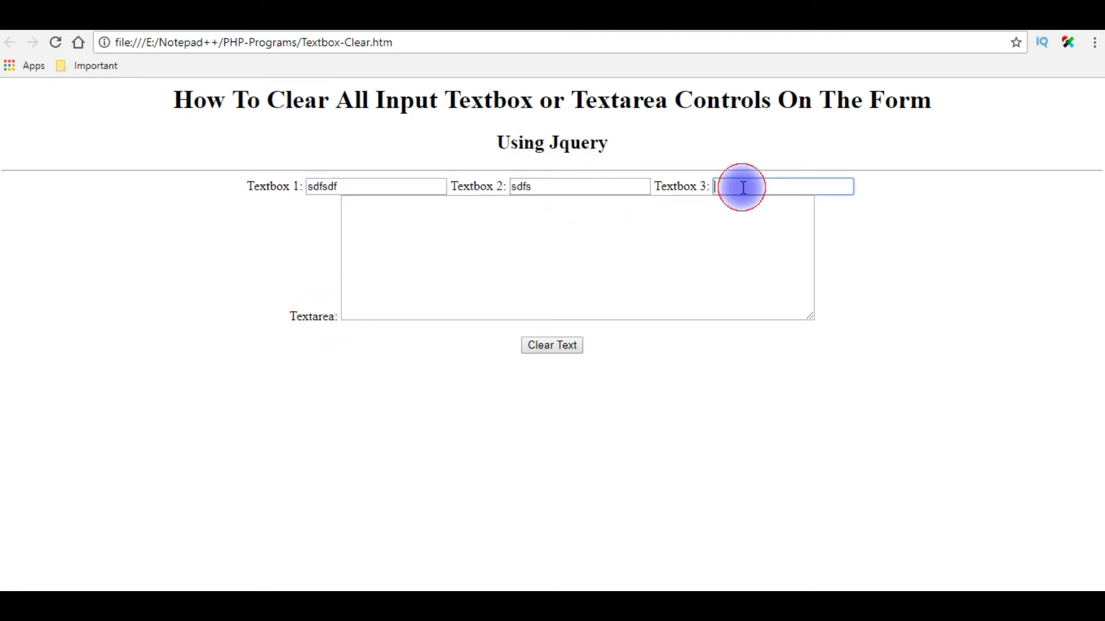
type("3e234")
left_click(466, 254)
type("sdfsdf")
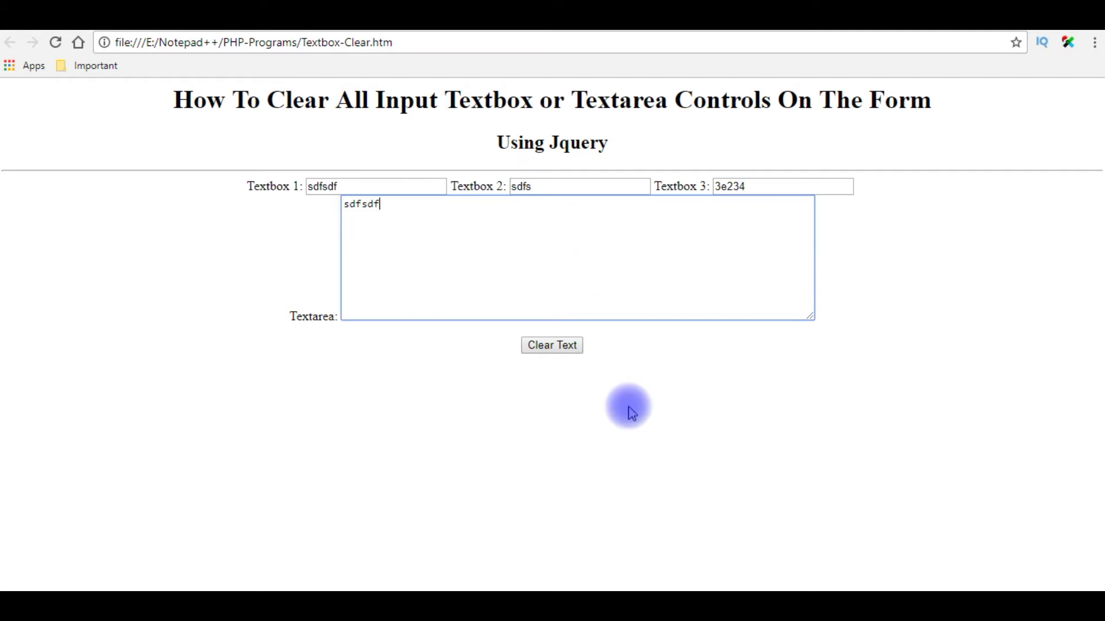
left_click(544, 346)
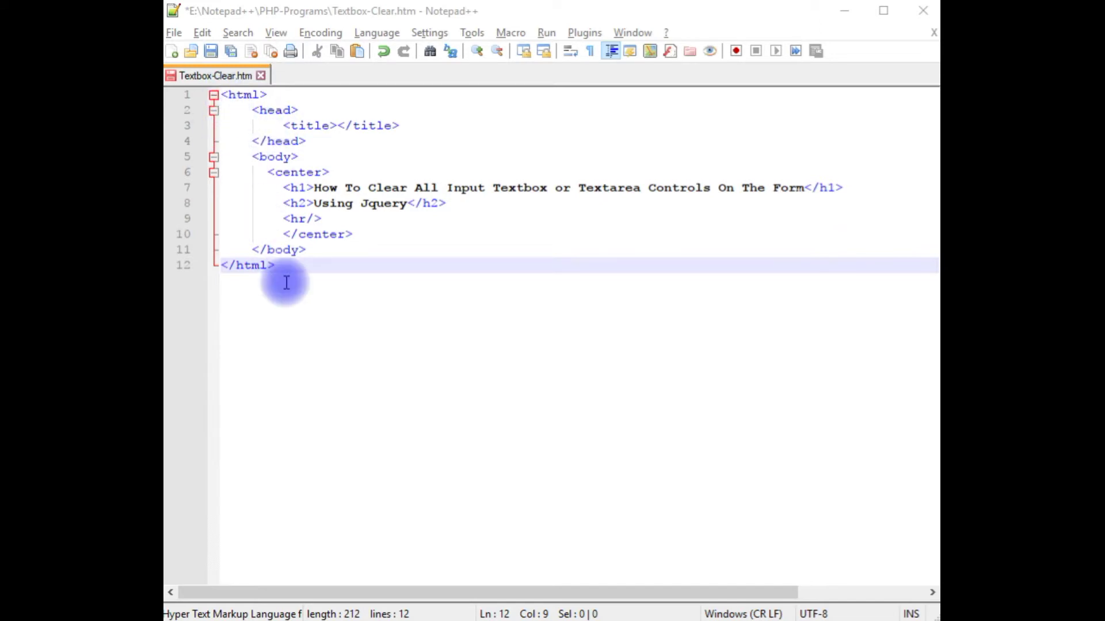
- Save the starter Textbox-Clear.htm file from the toolbar
left_click(212, 51)
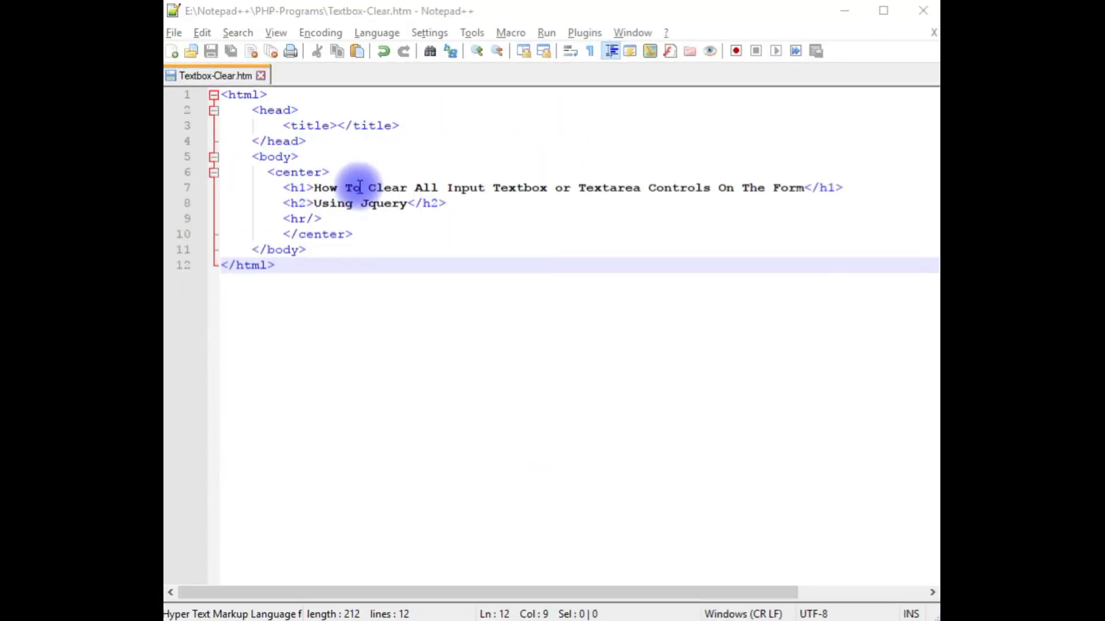
- Add a 'Textbox 1: <input type="text"/>' line after the rule and duplicate it twice
left_click(333, 217)
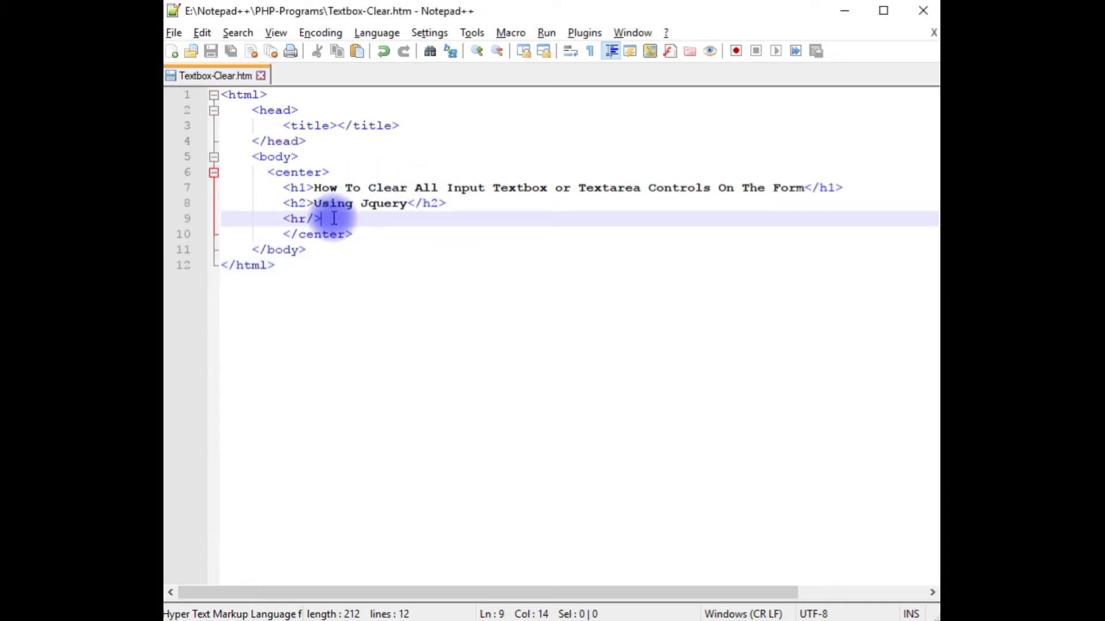
key("Return")
type("Text")
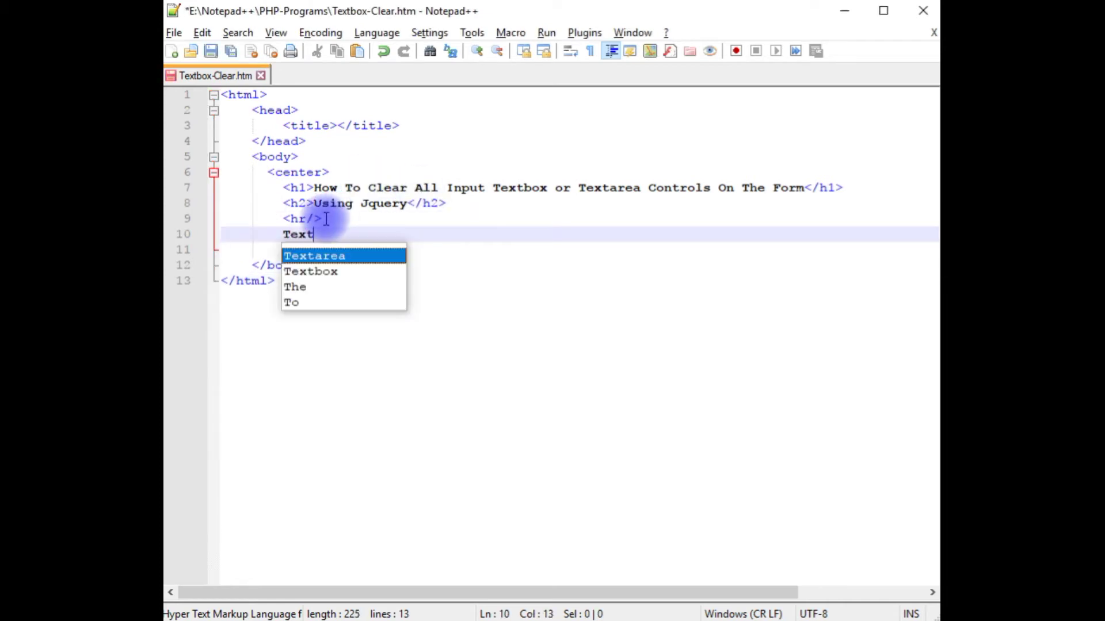
type("box 1:")
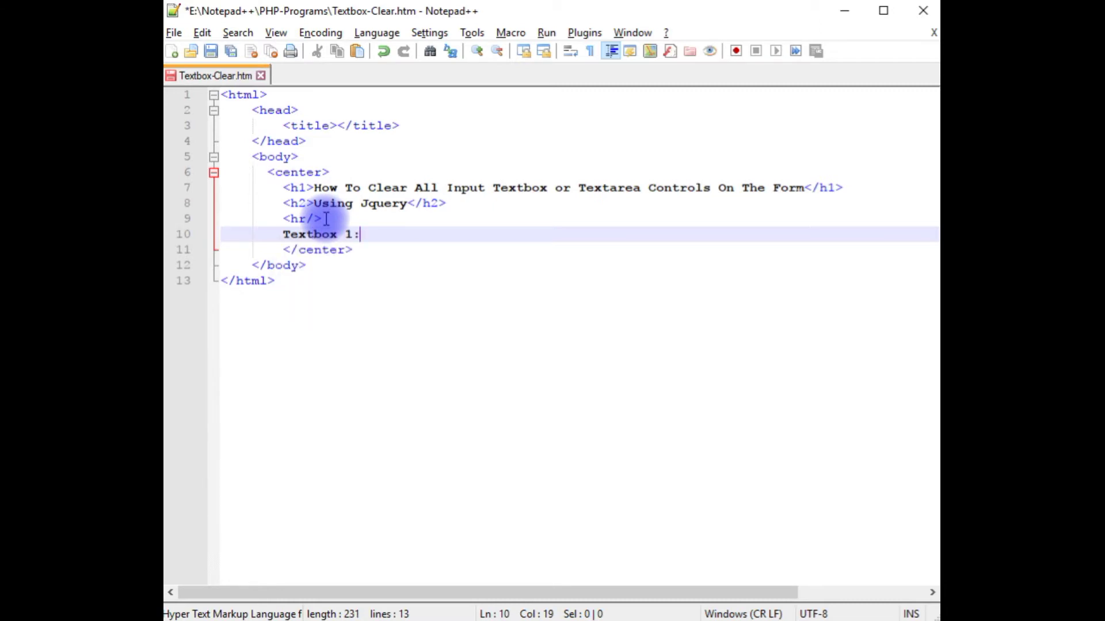
type(" <inp")
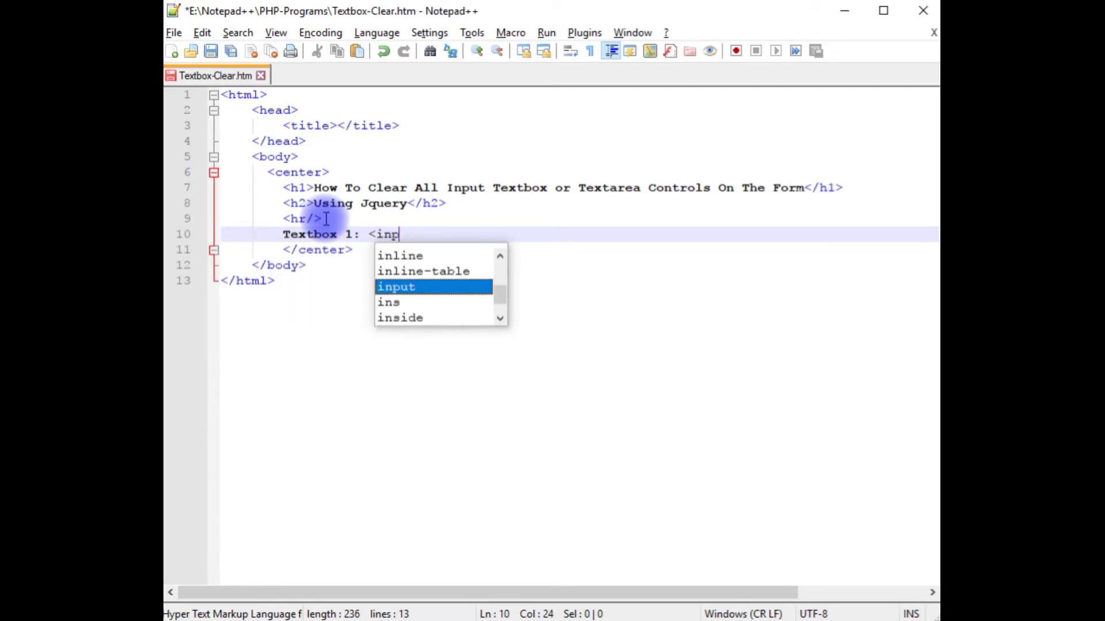
type("ut type=\"\"")
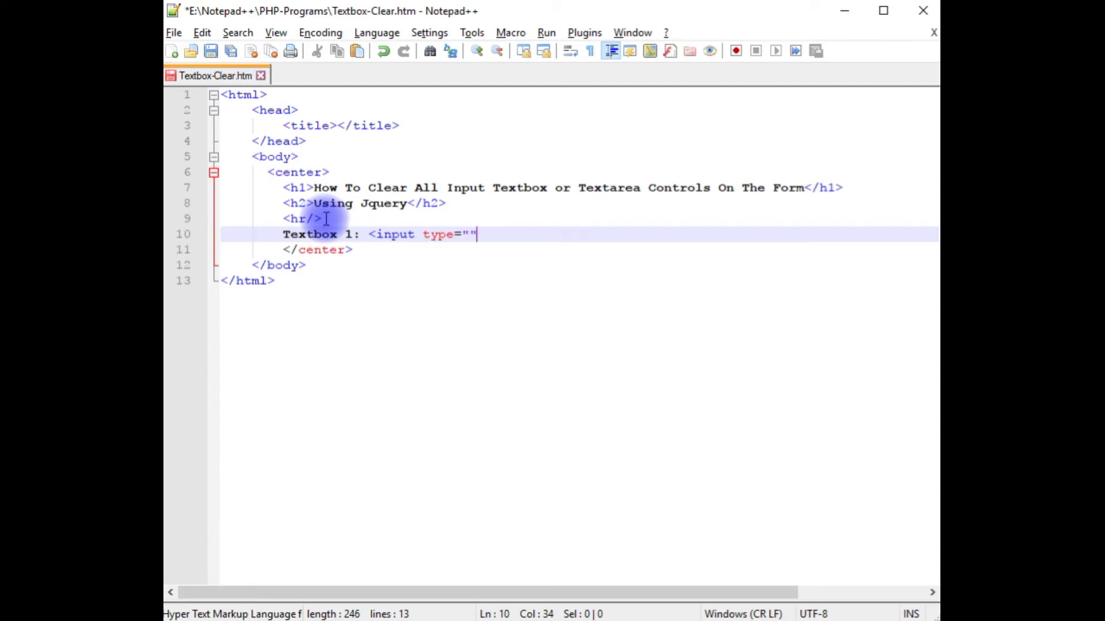
type("text")
key("Right")
type("/>")
key("shift+Up")
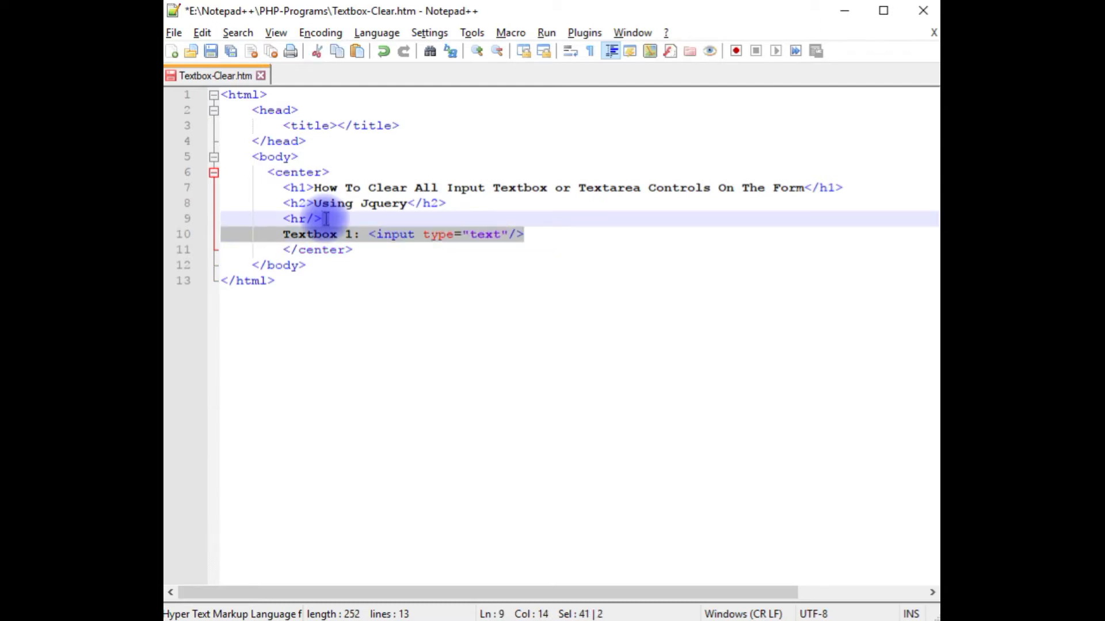
key("ctrl+c")
key("End")
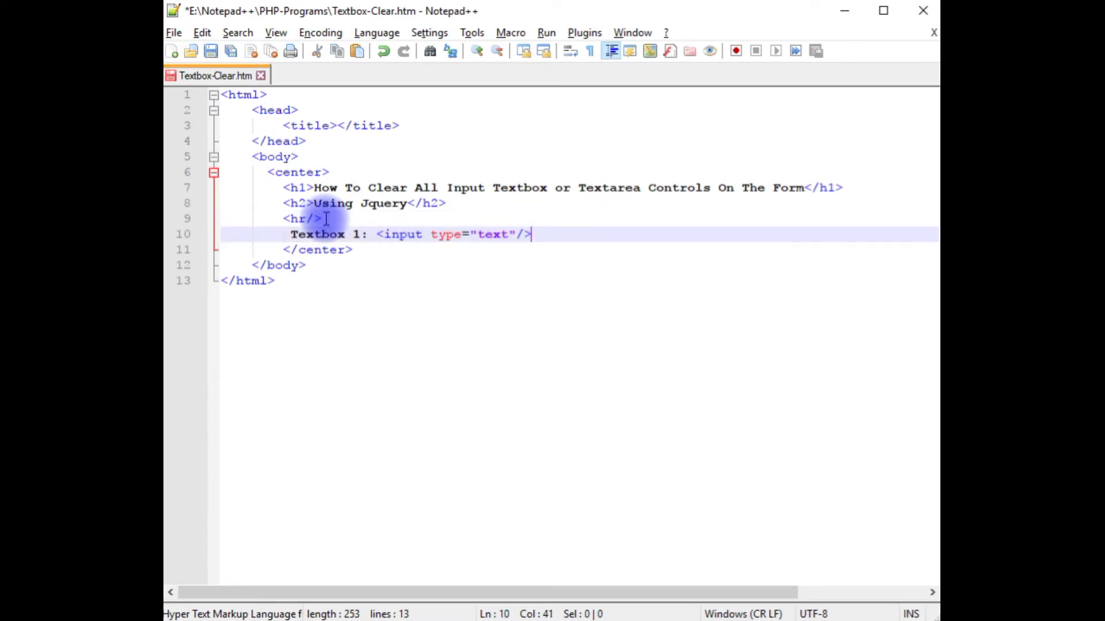
key("ctrl+v")
key("ctrl+v")
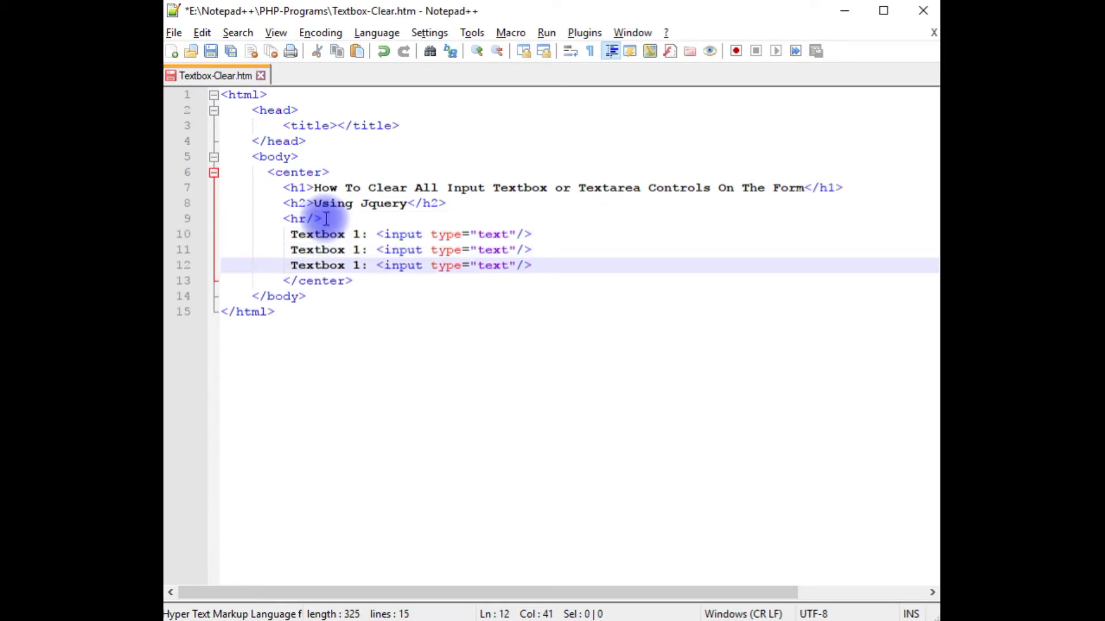
- Renumber the copied labels to Textbox 2 and Textbox 3
left_click(352, 250)
key("Delete")
type("2")
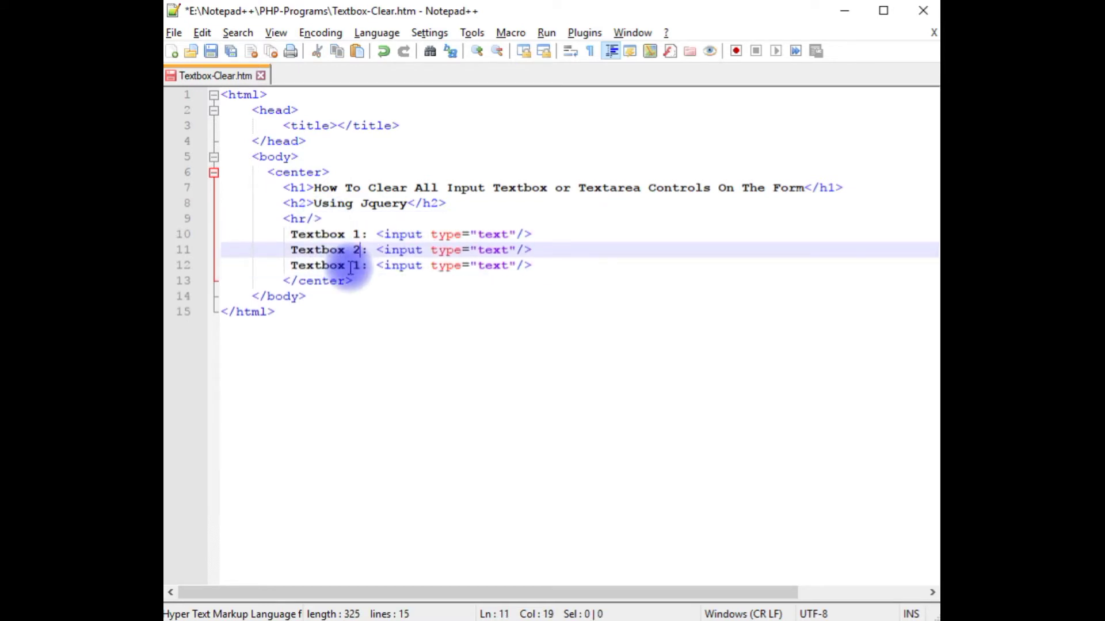
left_click(351, 265)
key("Delete")
type("3")
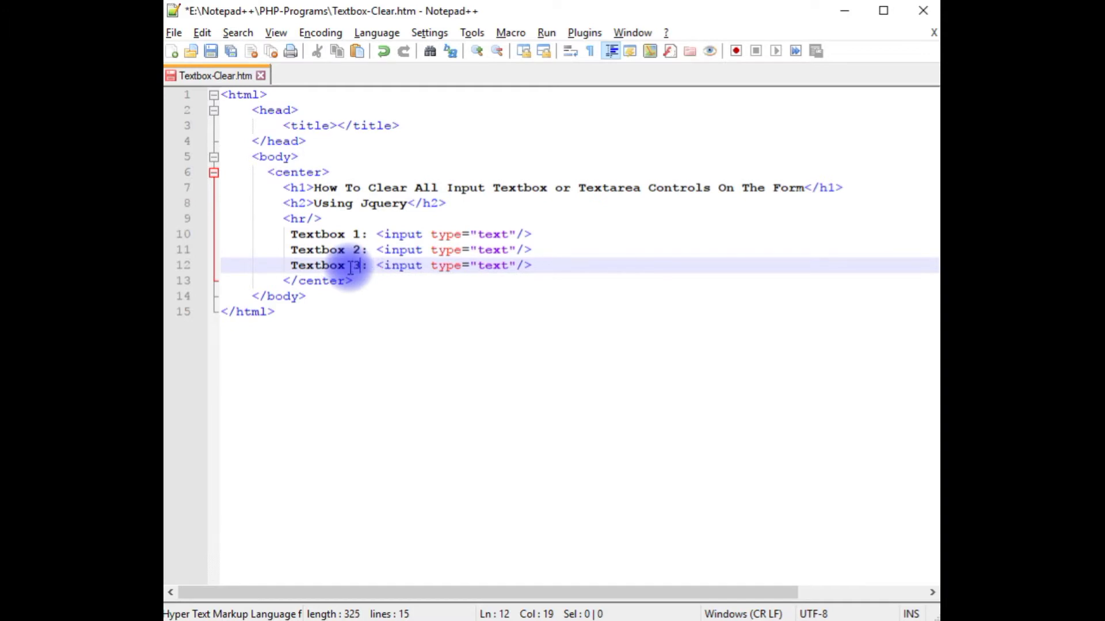
left_click(554, 265)
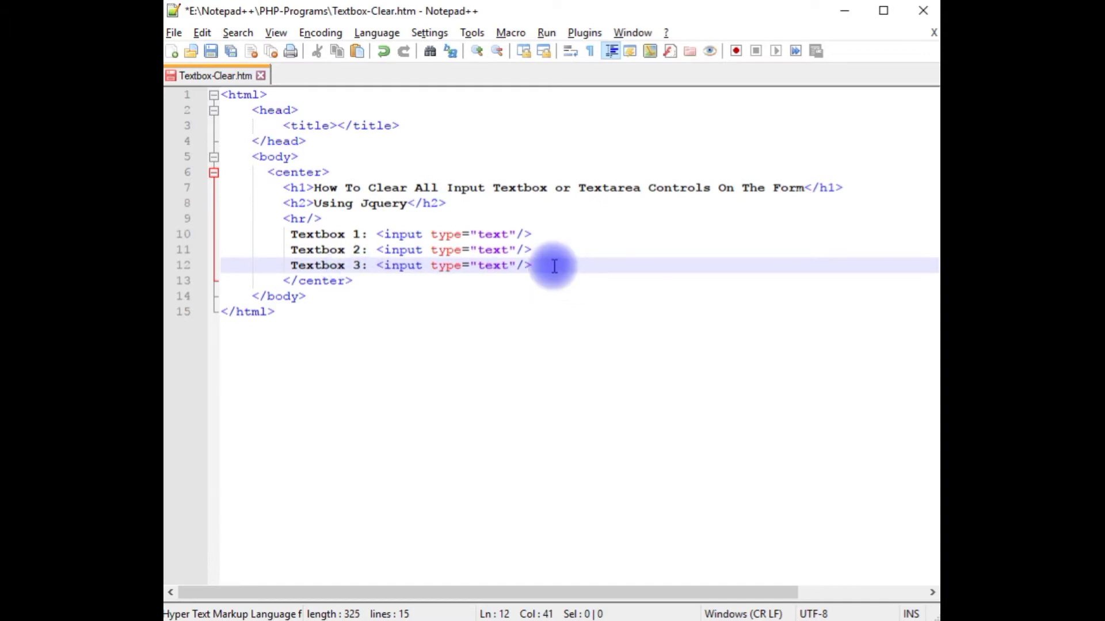
key("Return")
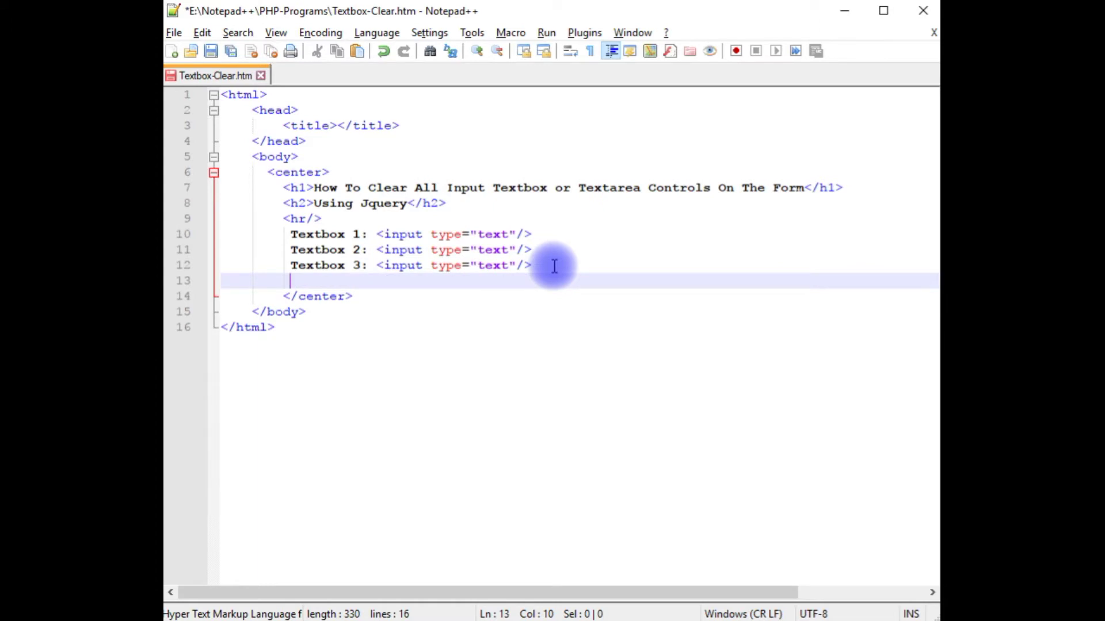
type("<br/>")
- Add <br/>, a 'Textarea:' label and <textarea cols="80" rows="10"></textarea> below Textbox 3
key("Return")
type("Tex")
key("Return")
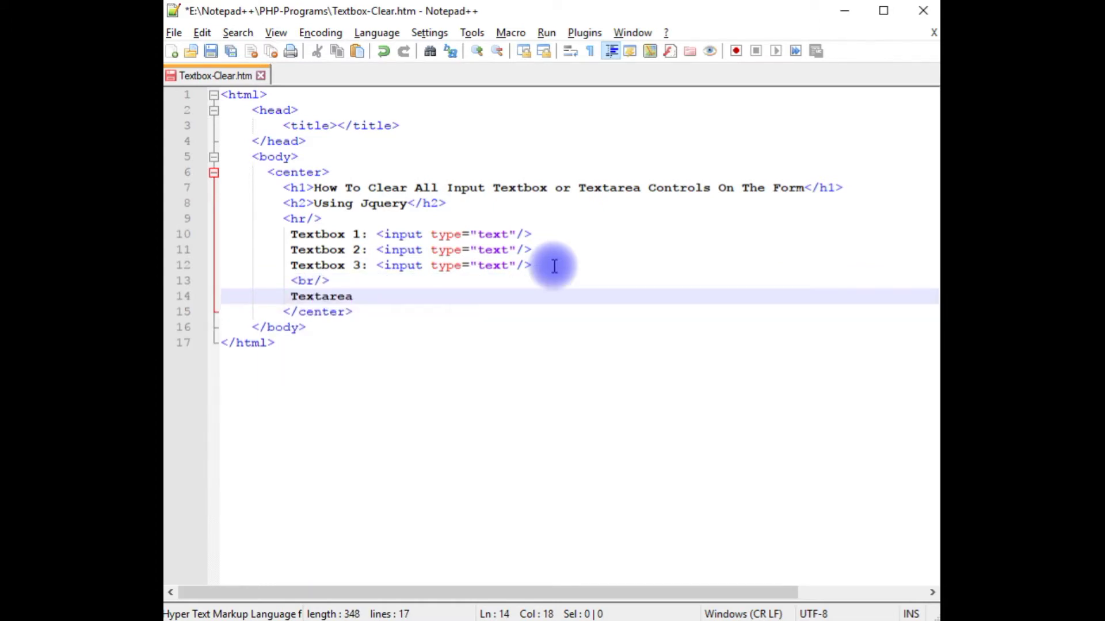
type(":")
key("Return")
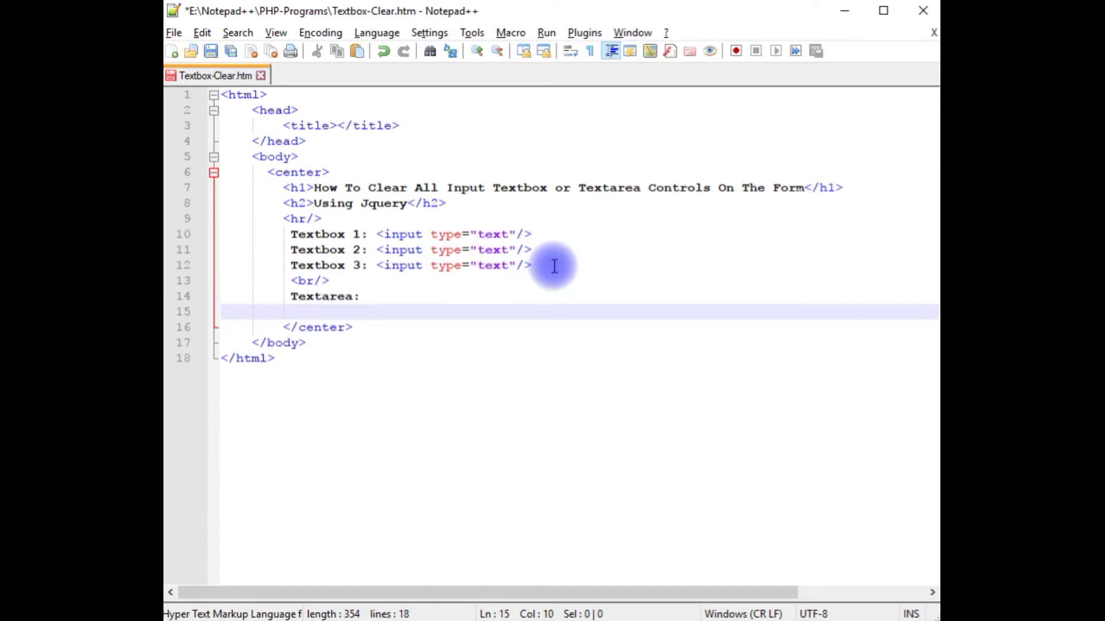
type("<textarea")
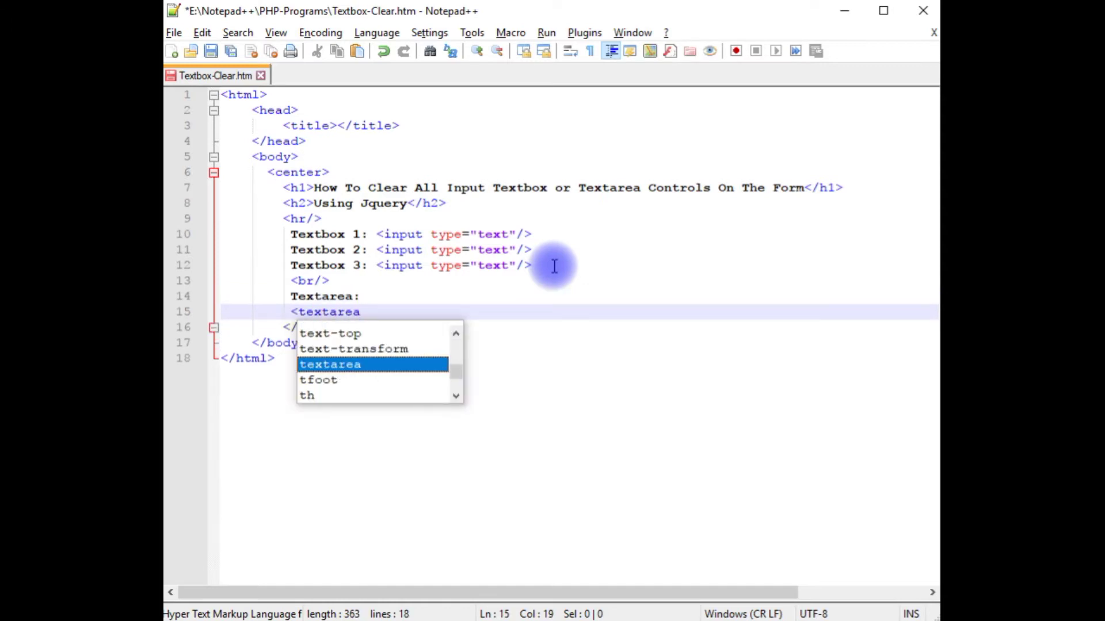
type("><")
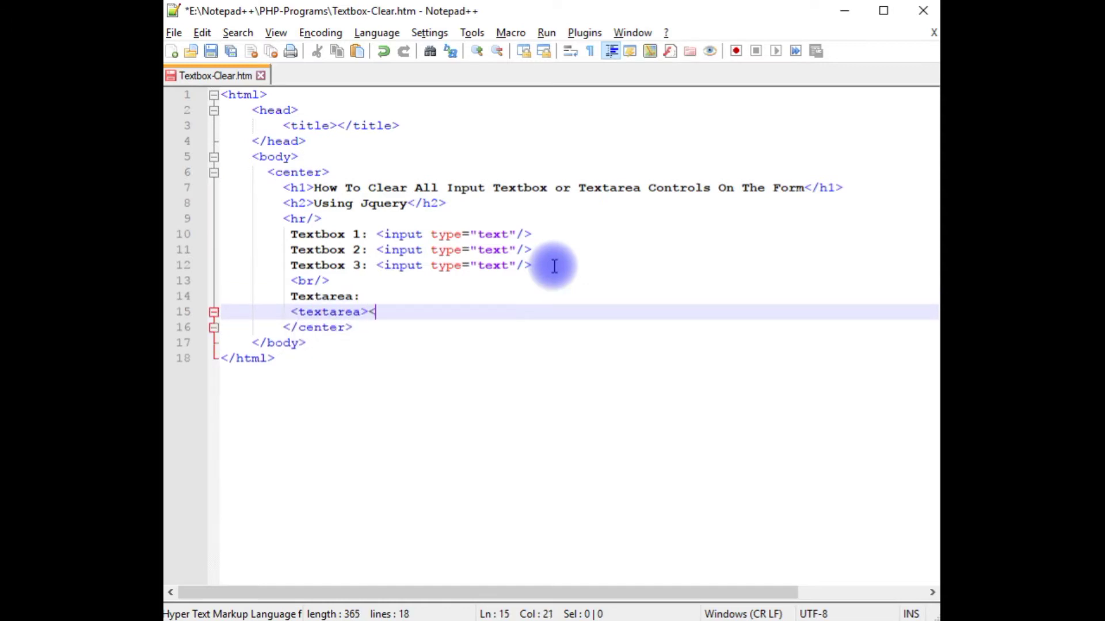
type("/textar")
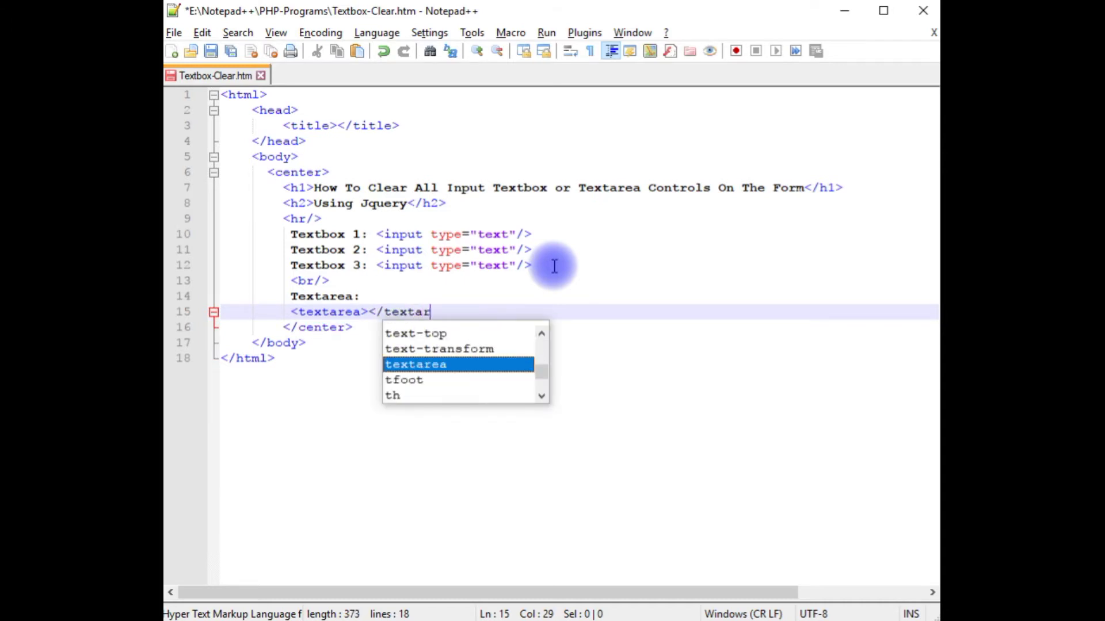
type("ea>")
key("Left")
key("Left")
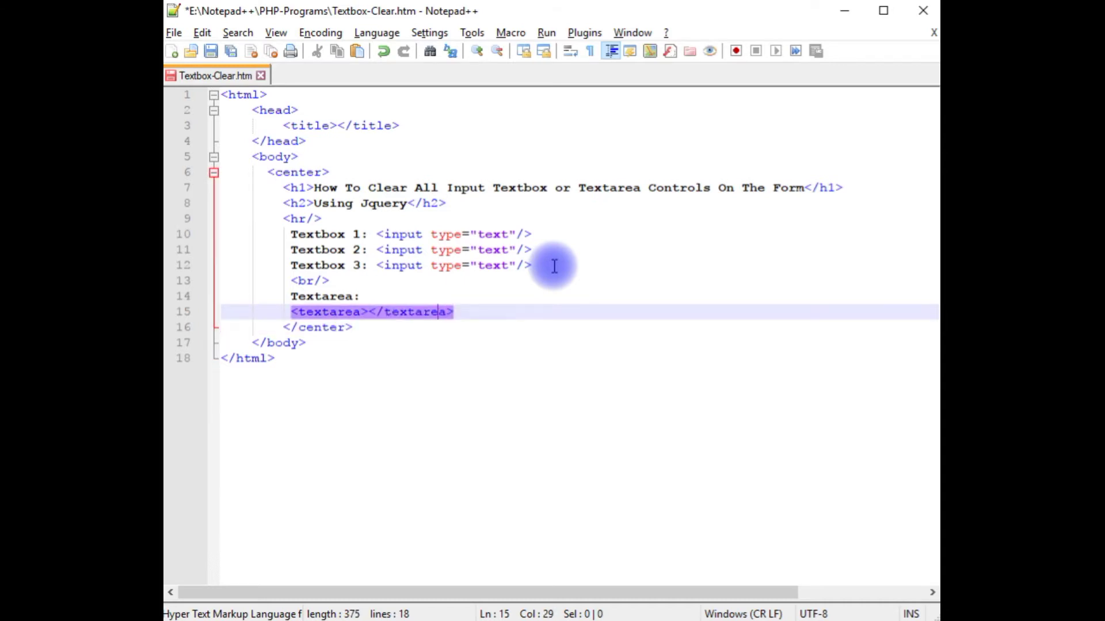
key("Left")
key("Left")
key("Left")
type("cols")
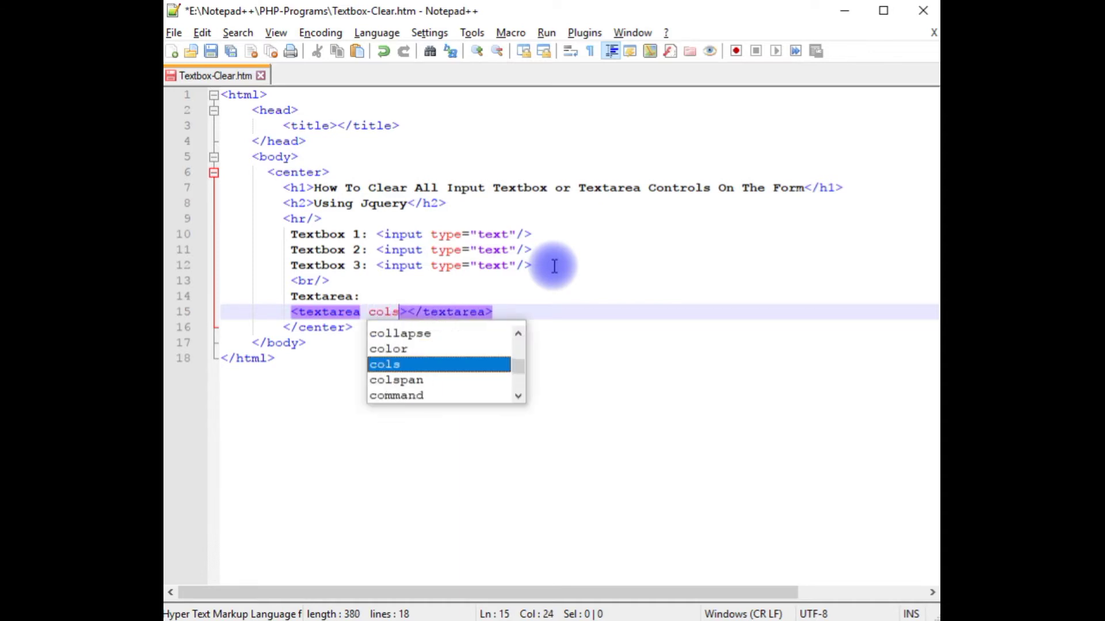
type("=\"\"")
key("Left")
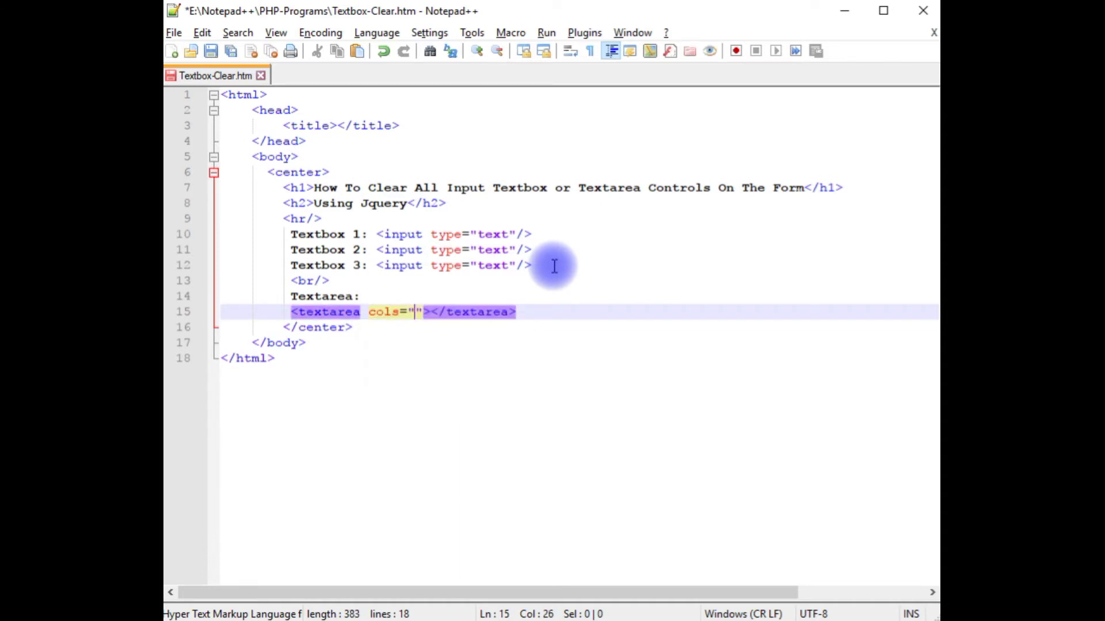
type("80")
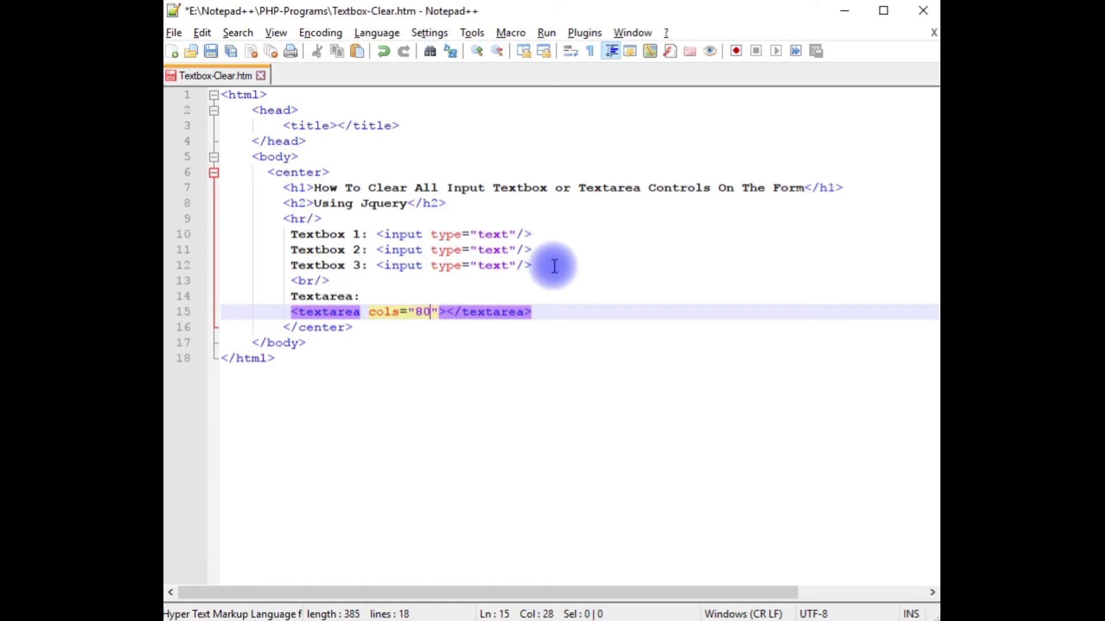
key("Right")
type("rows")
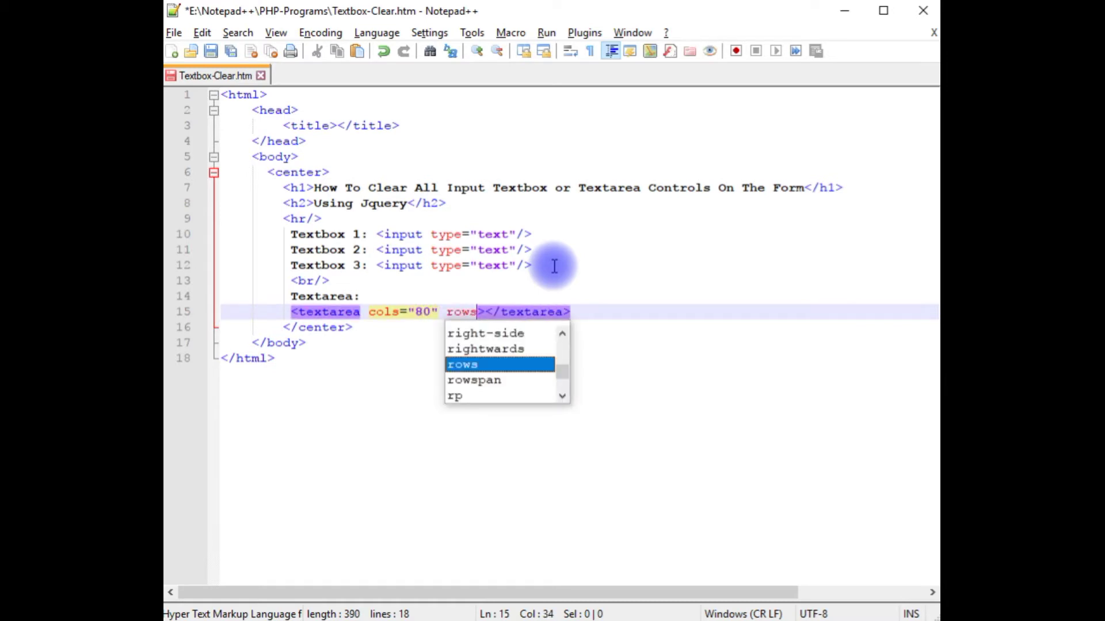
type("=\"")
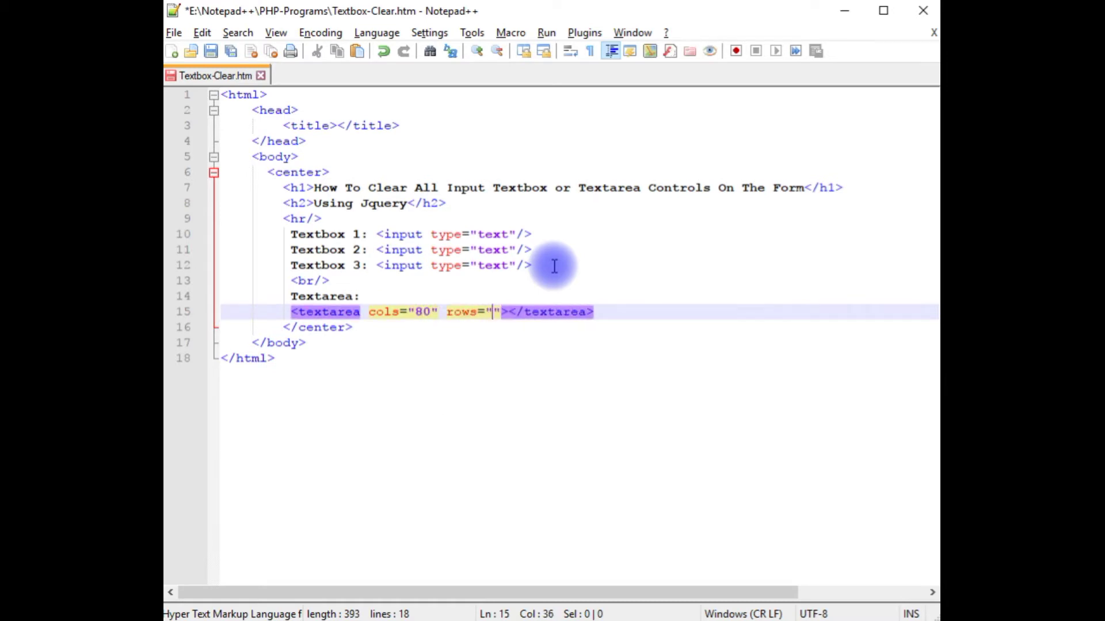
type("10")
left_click(611, 312)
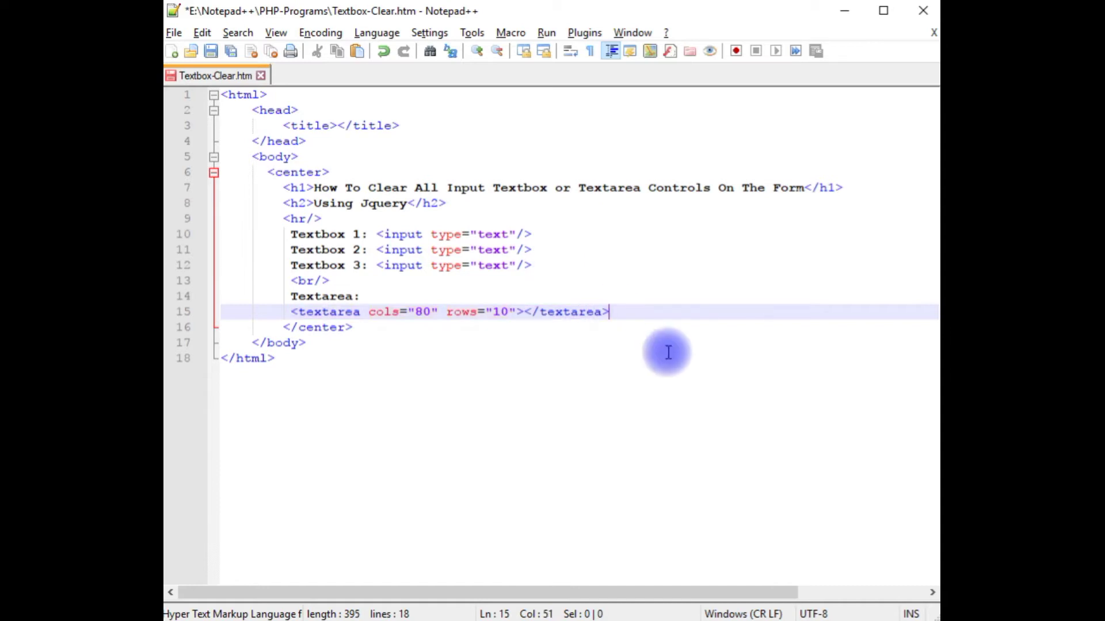
key("Return")
type("<")
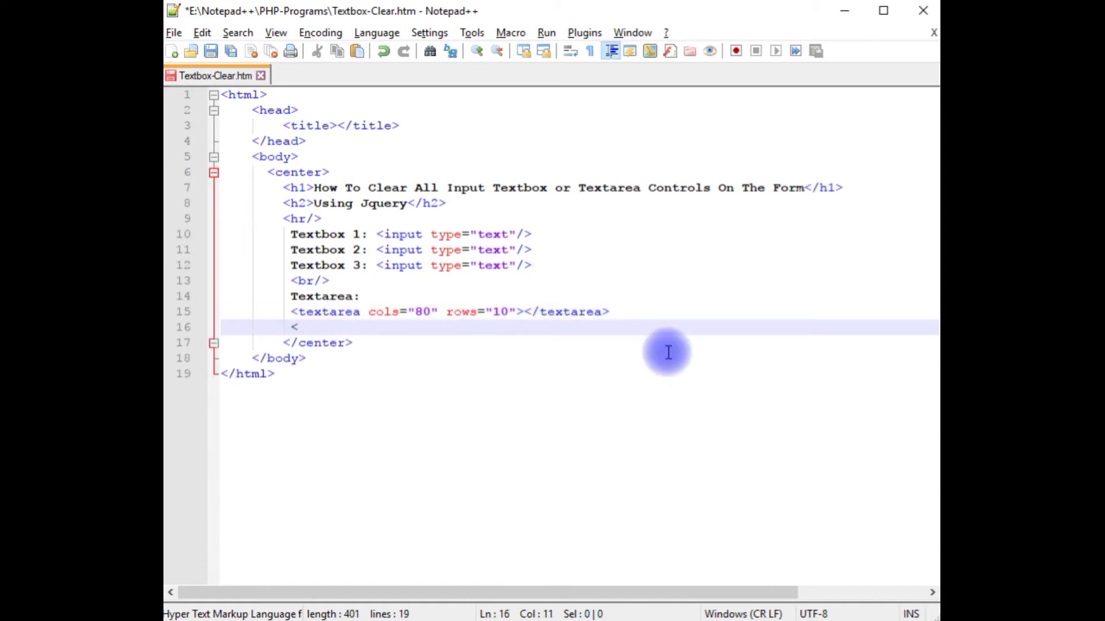
type("p>")
- Add a <p> block holding <input type="button" value="Clear Text" id="btnclr"/>
key("Return")
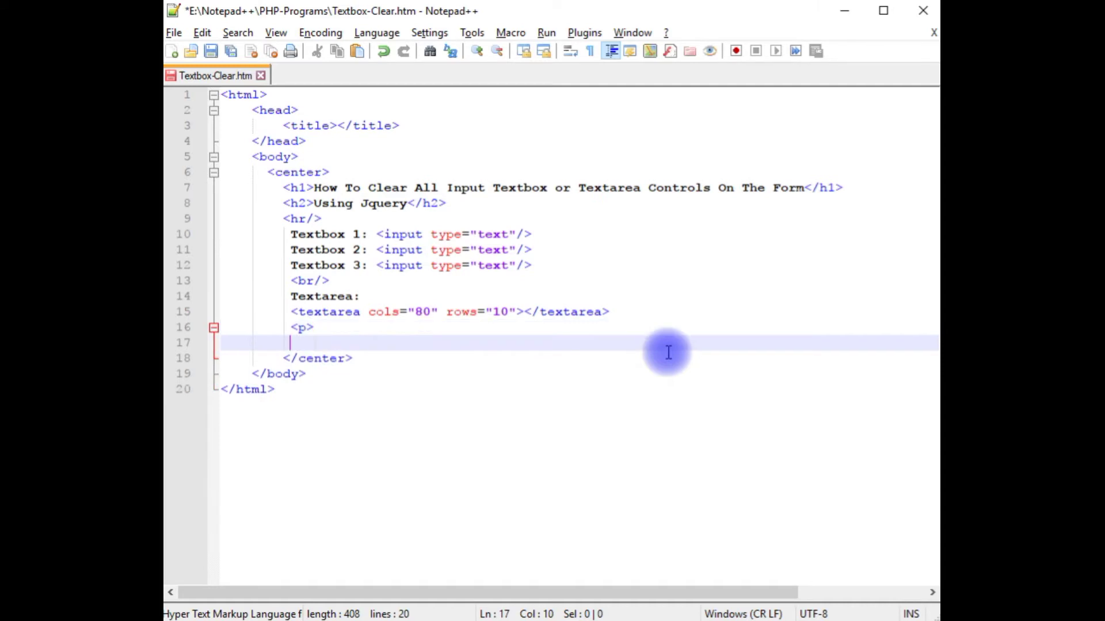
type("</p>")
key("Home")
key("Return")
key("Up")
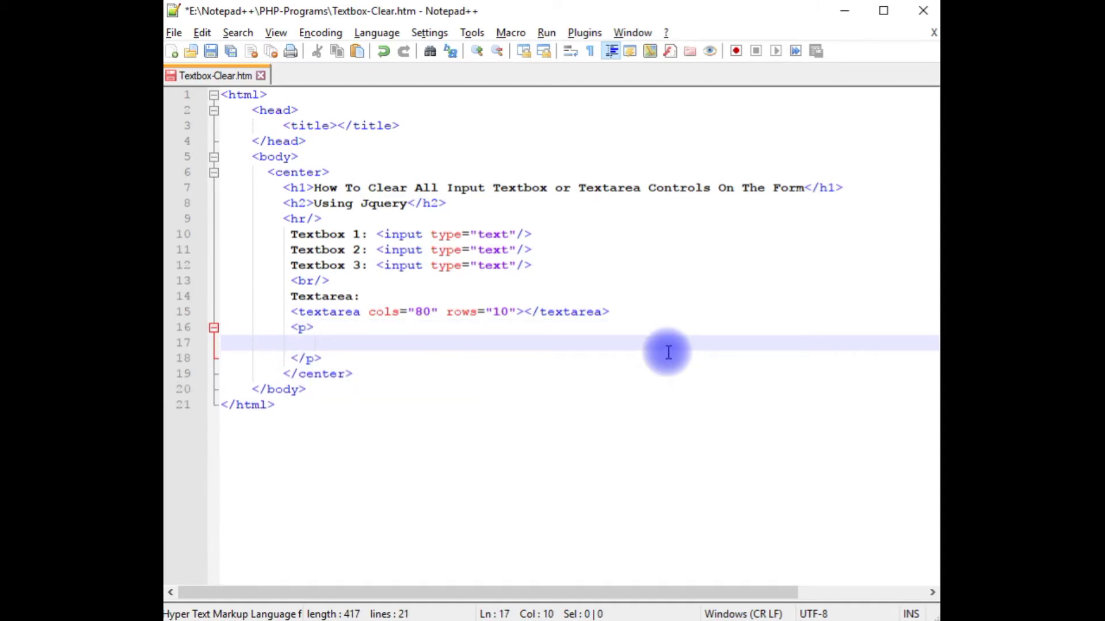
type("<input")
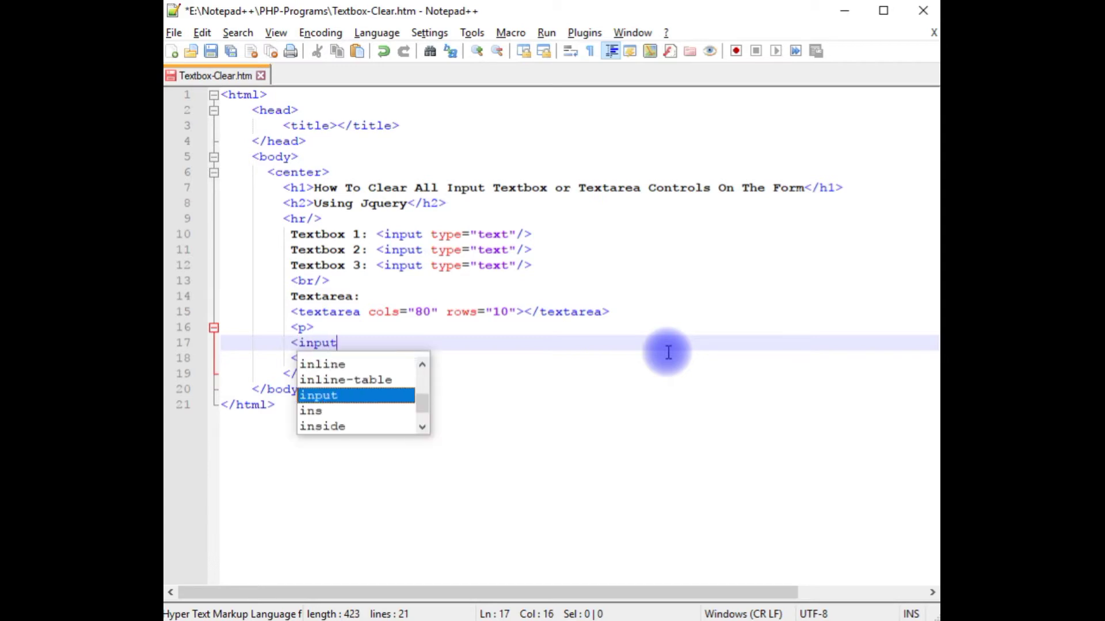
type(" type=\"\"")
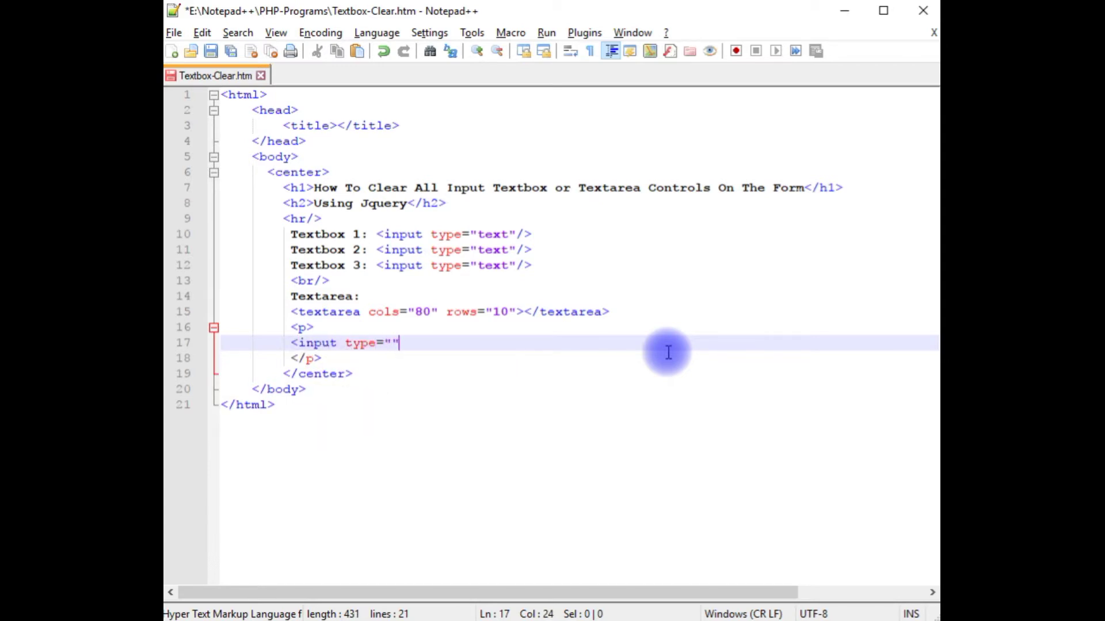
type("button")
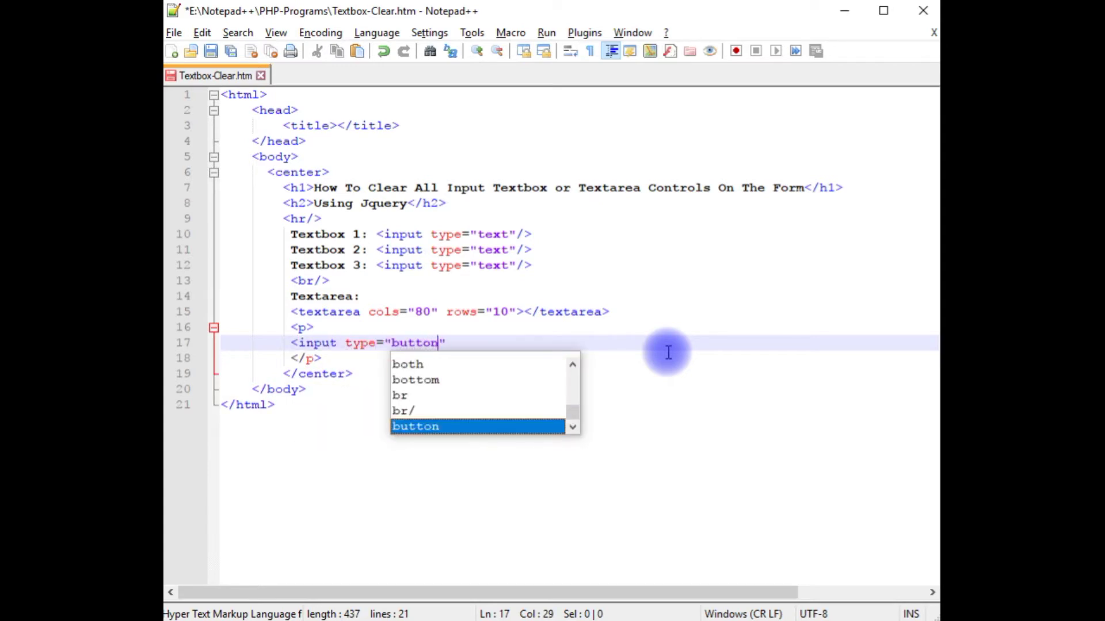
type("\"")
key("Delete")
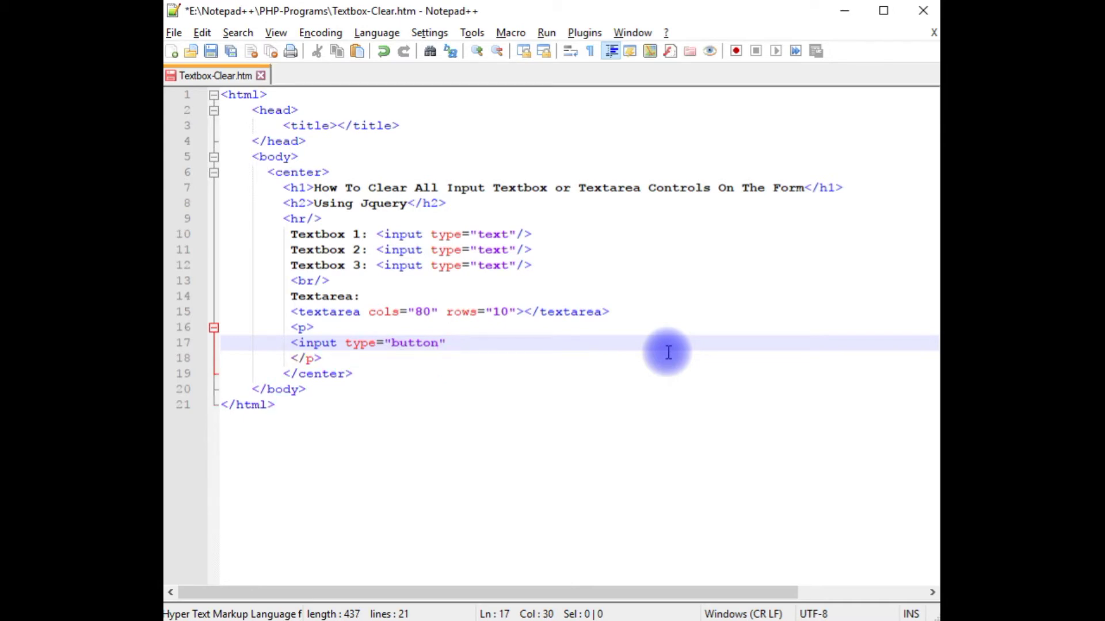
type("value=\"C")
type("\"C")
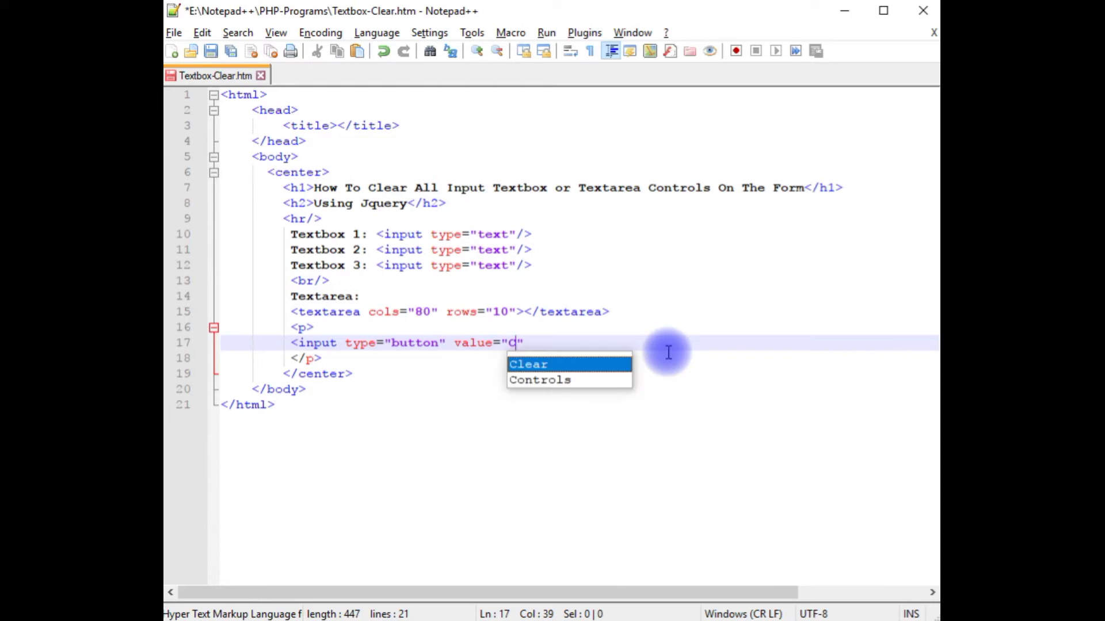
type("lear Text")
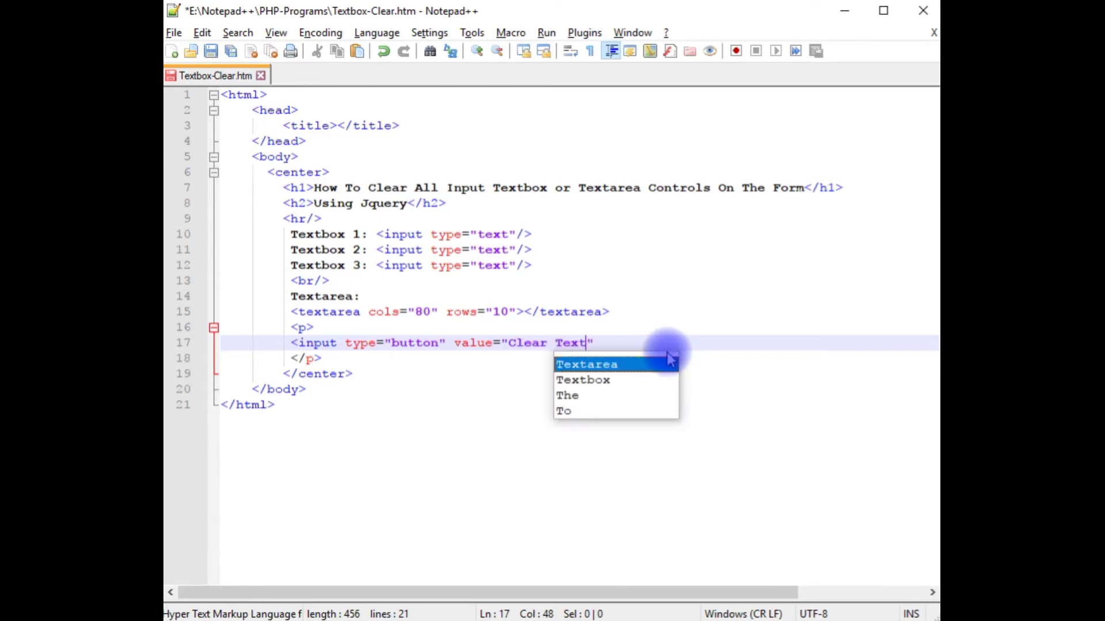
key("Right")
type("/>")
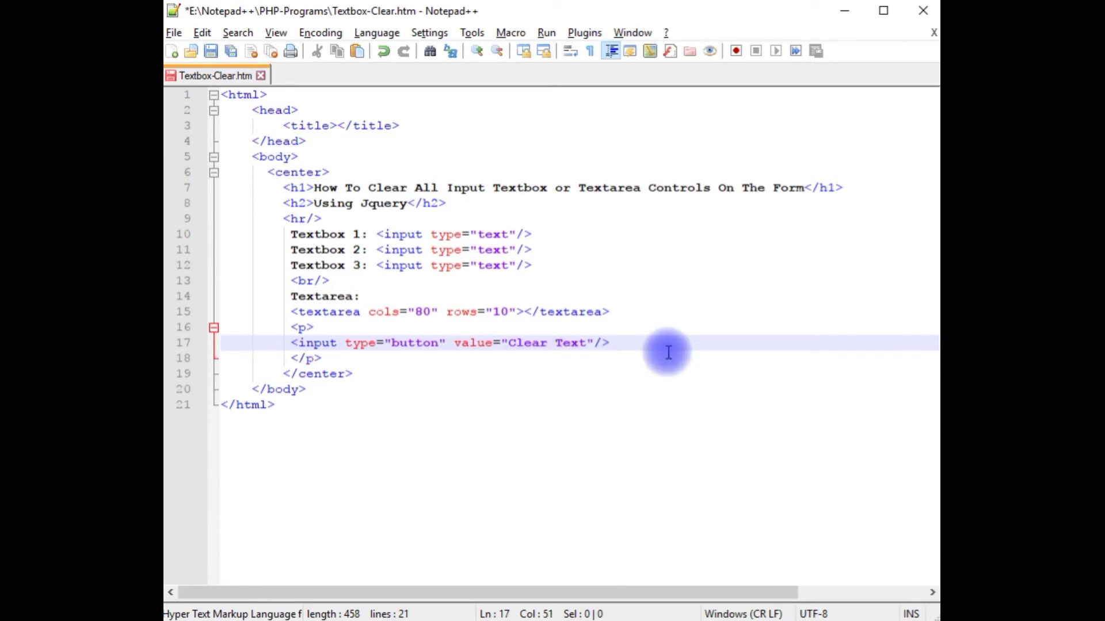
key("Left")
key("Left")
type("id")
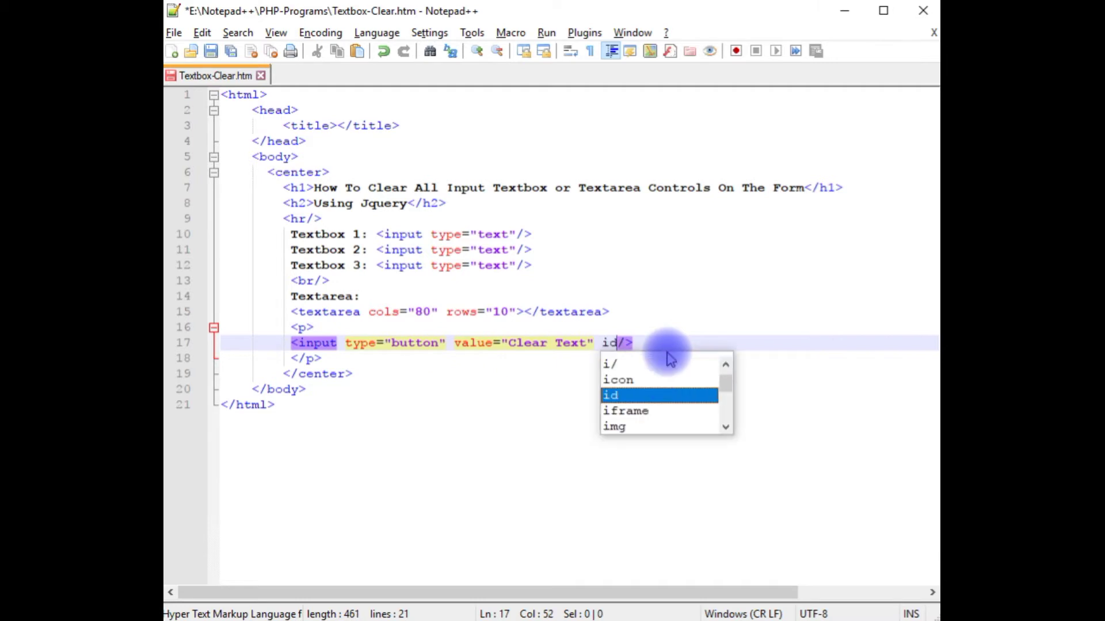
type("=\"\"")
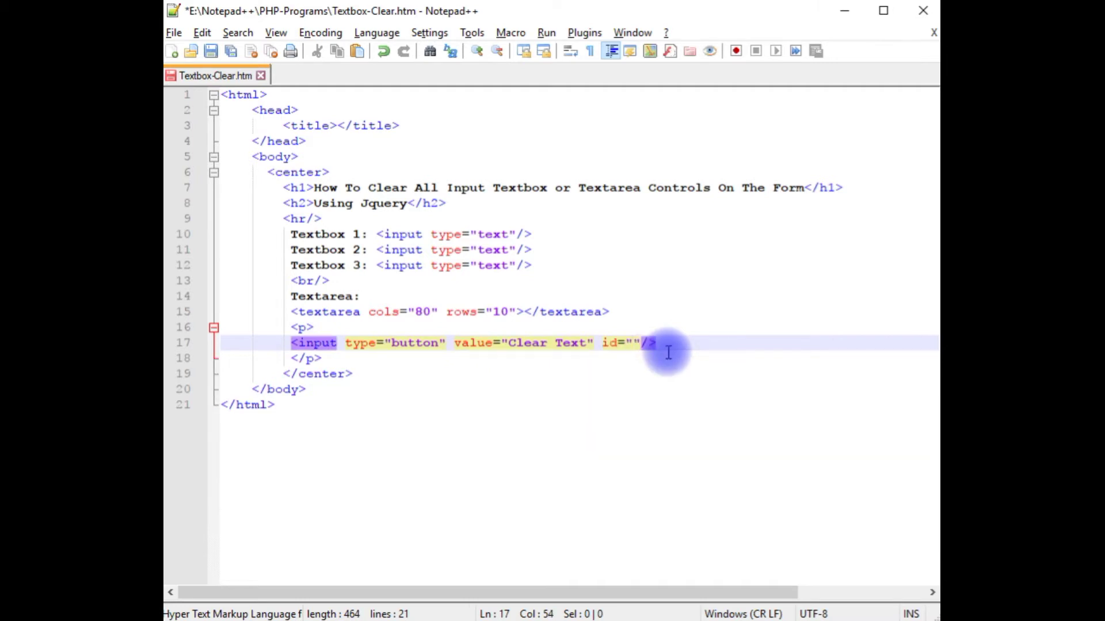
type("btnclr")
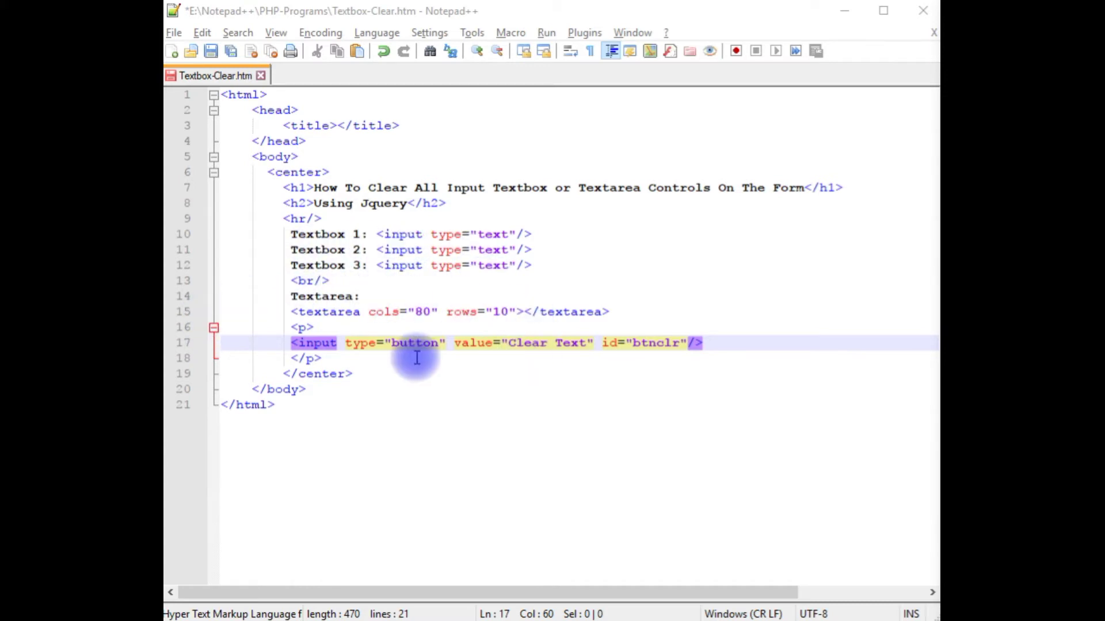
- Add class="clear" to the textarea and paste it after type="text" on all three inputs
left_click(365, 312)
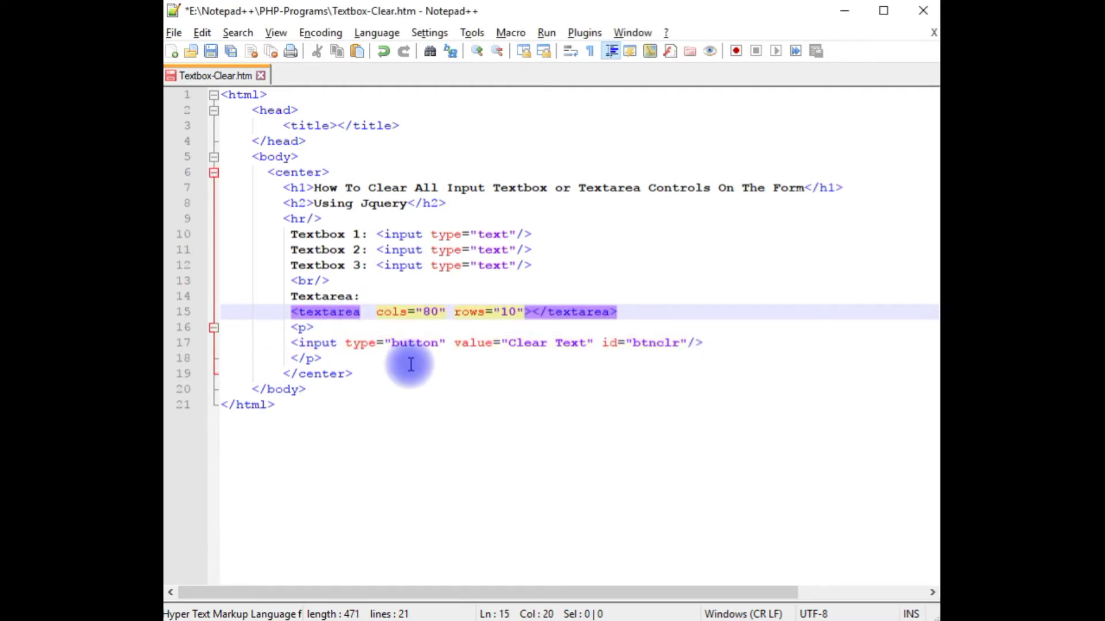
type("class=\"\"")
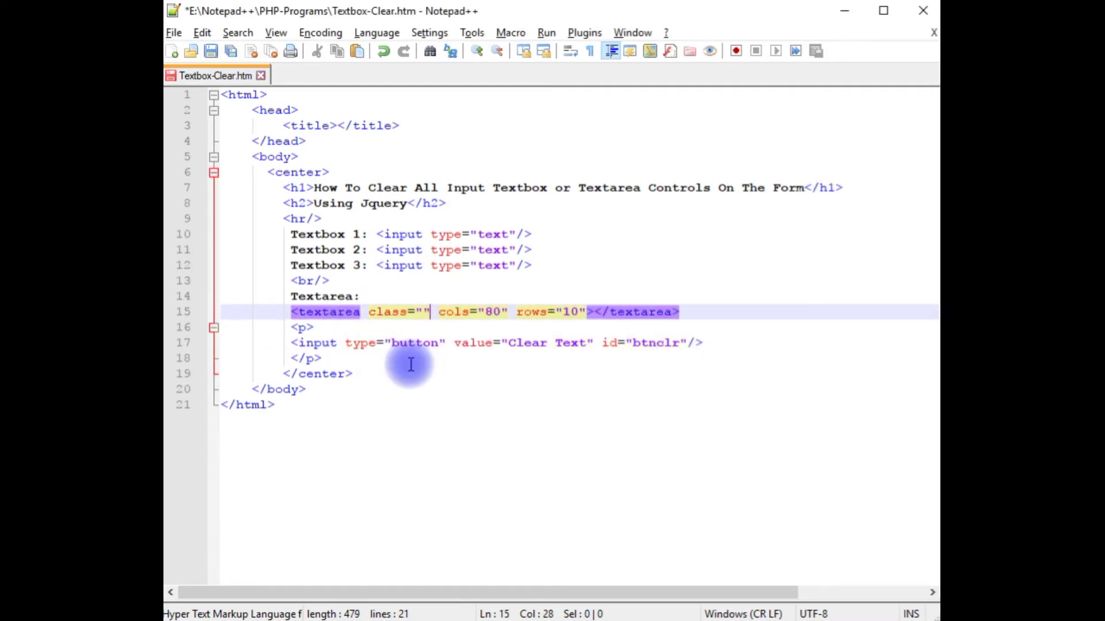
type("clear")
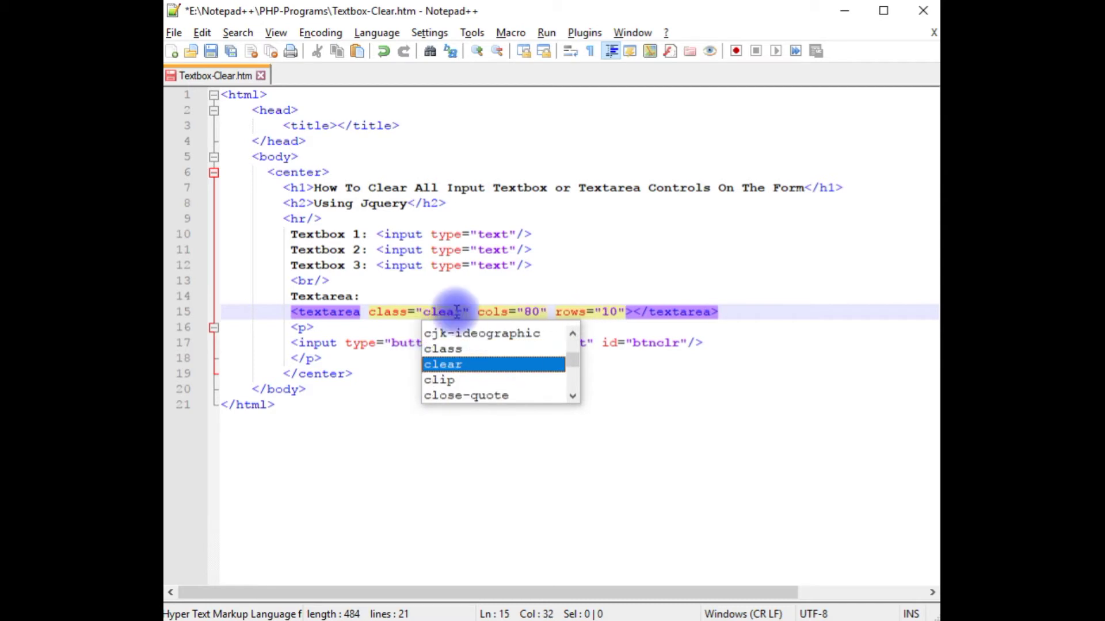
left_click_drag(370, 312, 467, 314)
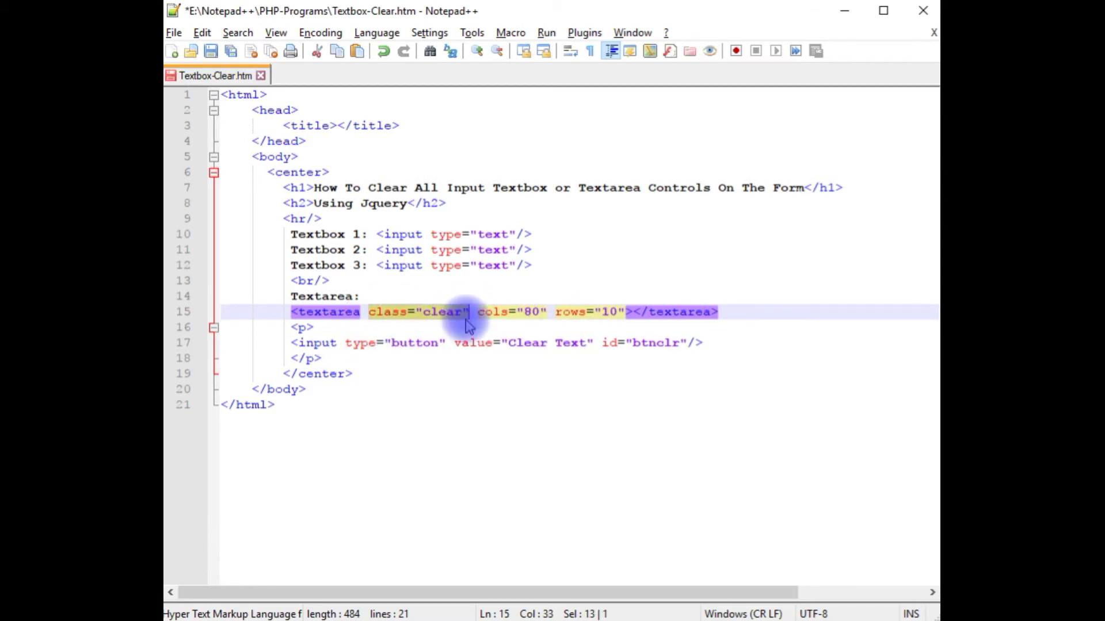
key("ctrl+c")
left_click(516, 233)
key("ctrl+v")
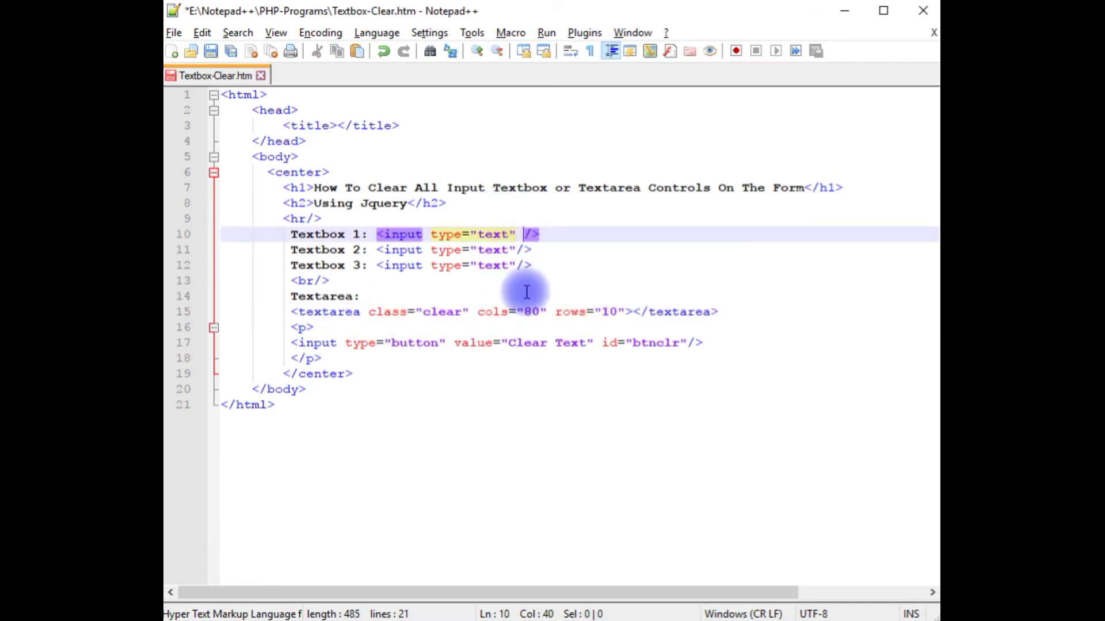
left_click(516, 249)
key("ctrl+v")
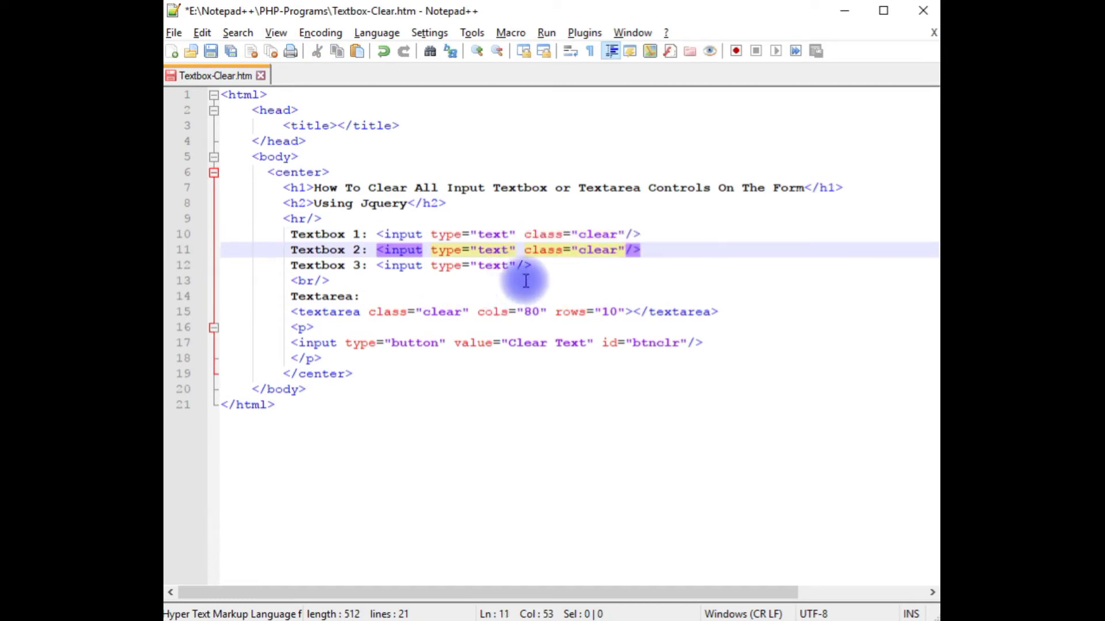
left_click(516, 265)
key("ctrl+v")
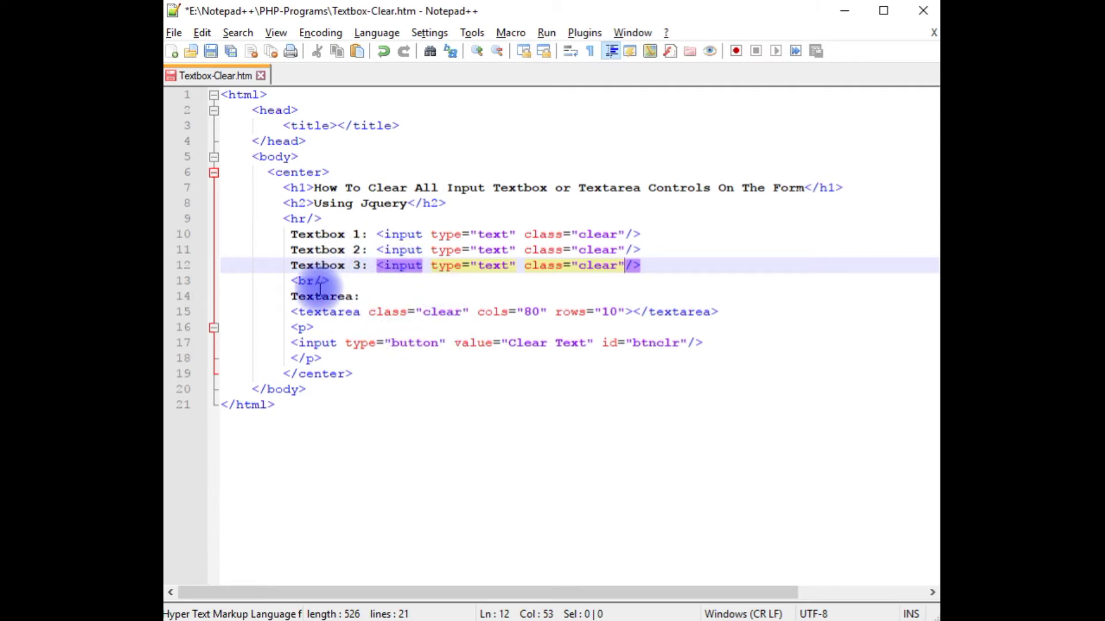
- Add a <script> block on a new line under the title
left_click(406, 125)
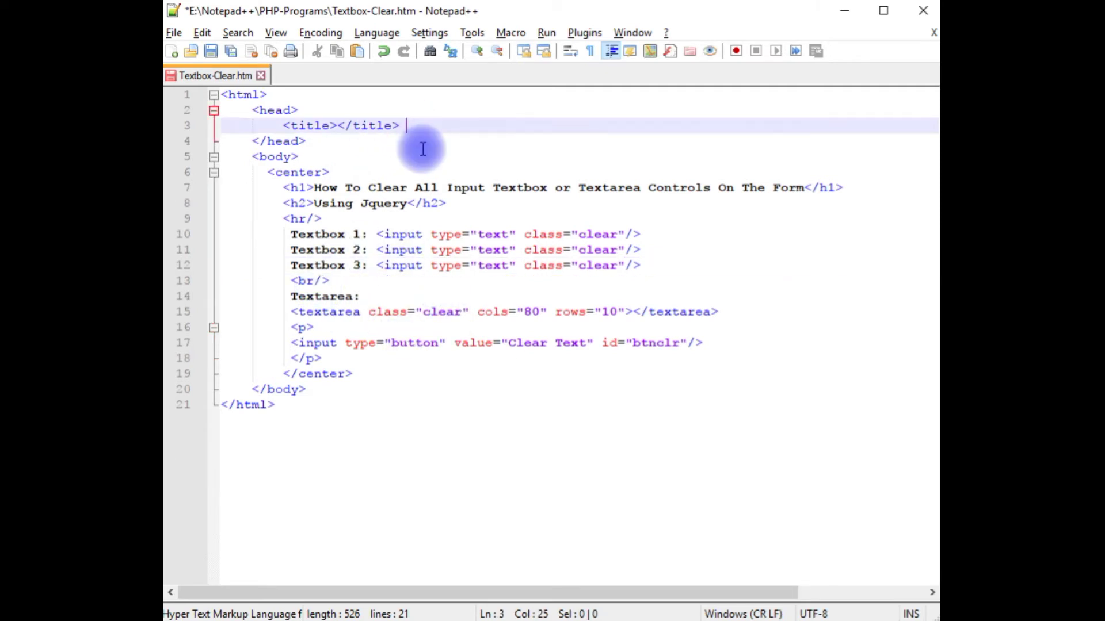
key("Return")
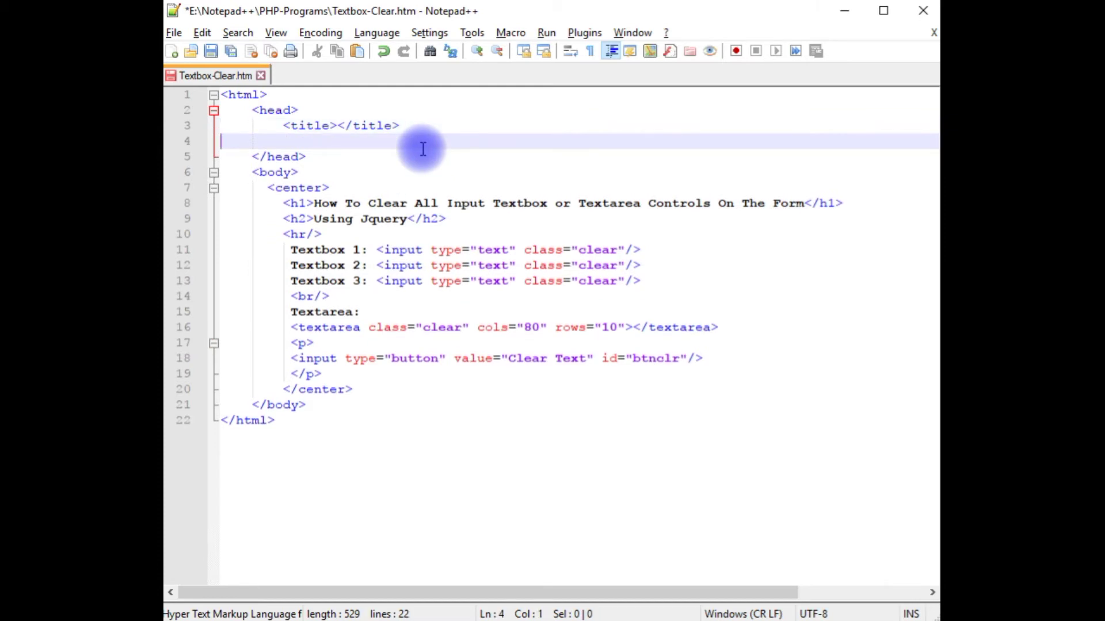
type("<script>")
key("Return")
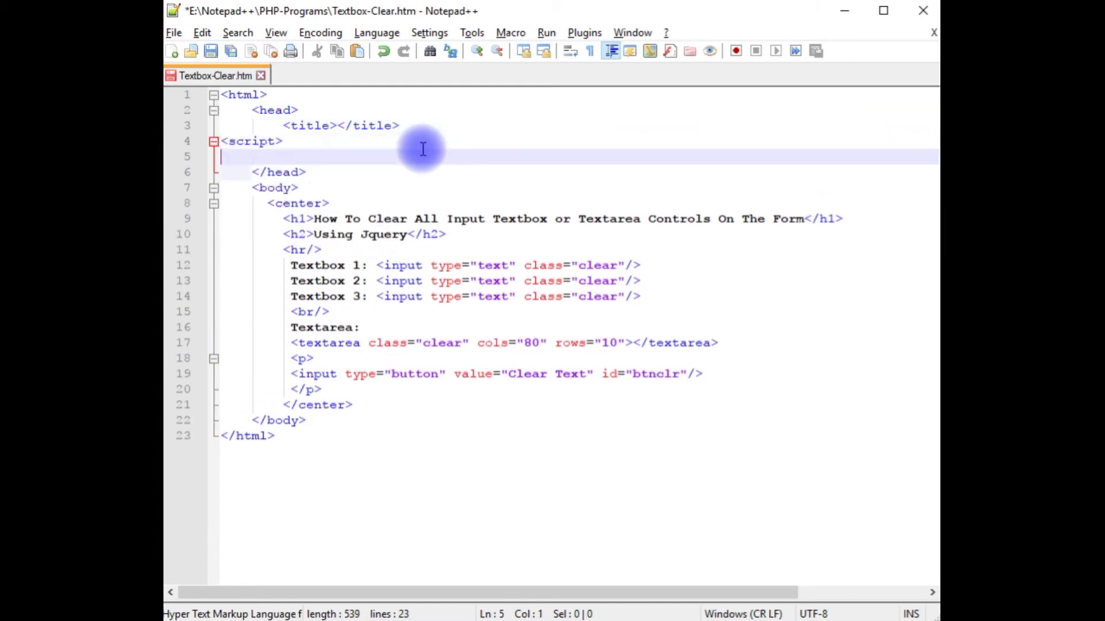
type("</script>")
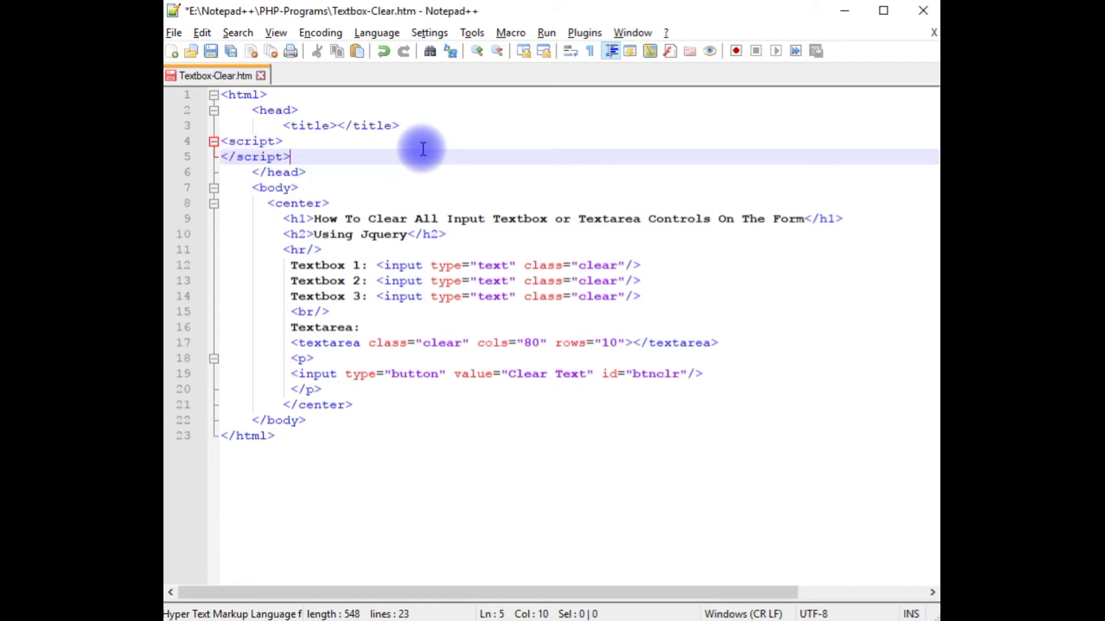
key("Up")
key("Return")
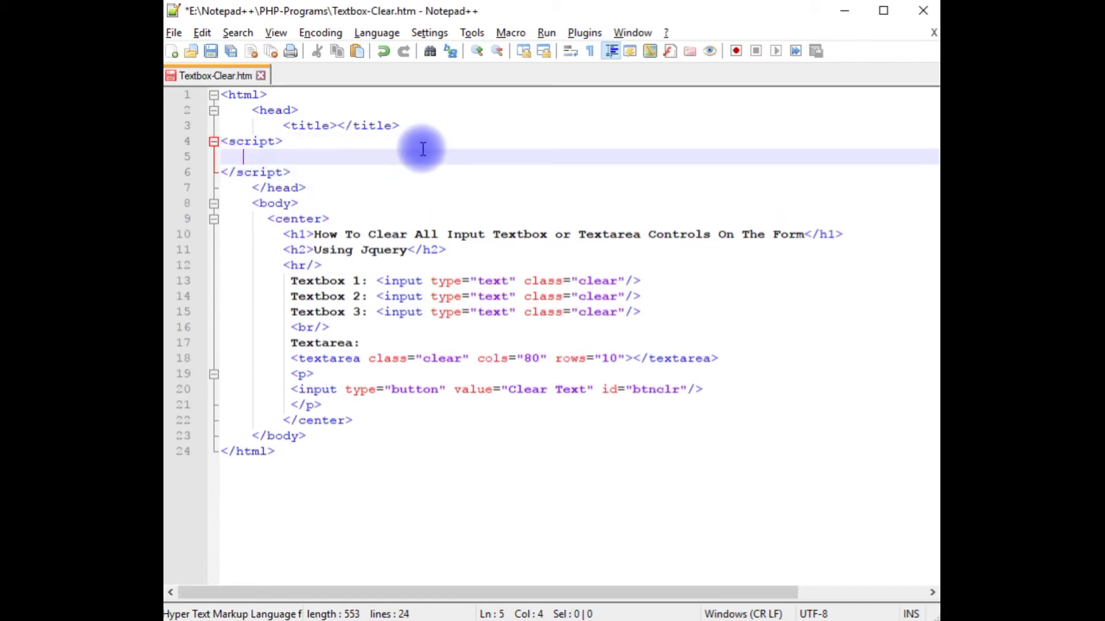
type("$()")
type("document")
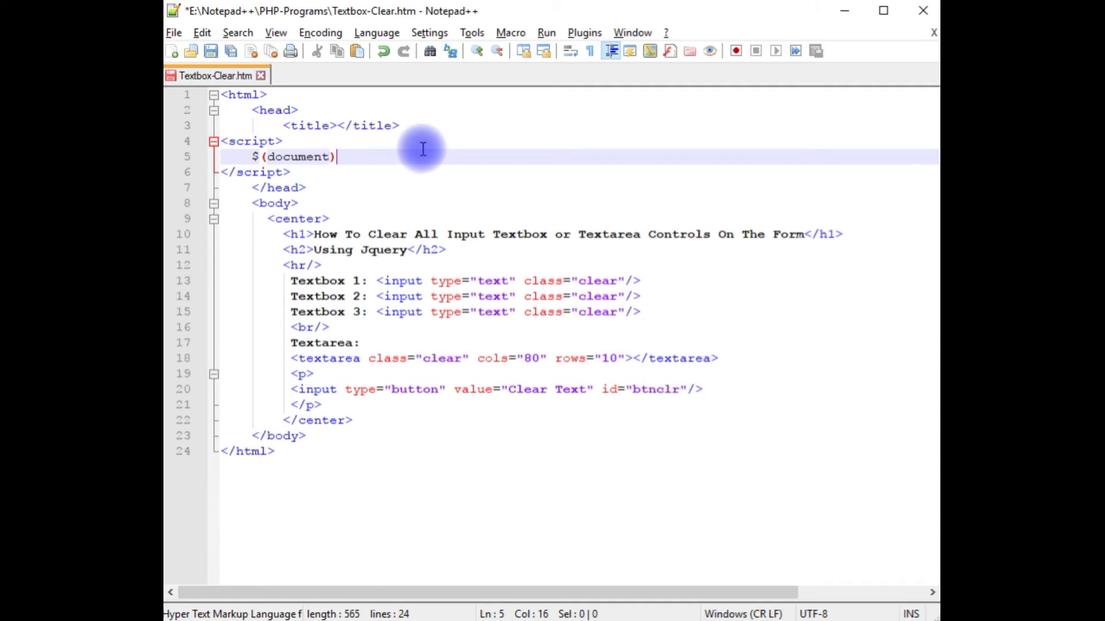
type("ready(")
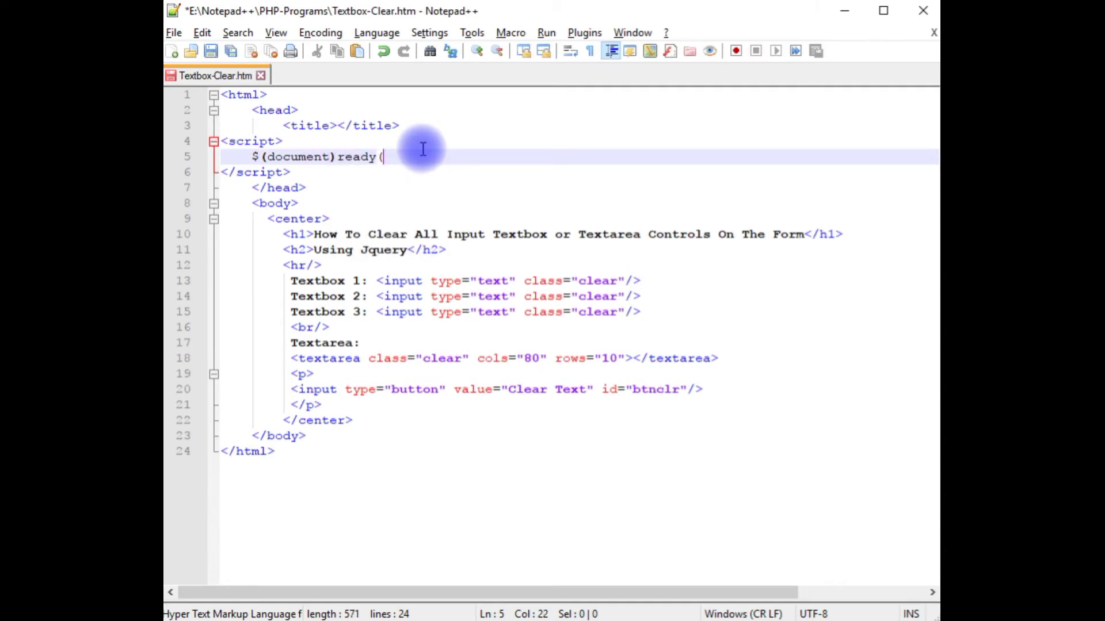
type("funct")
- Write $(document).ready(function() { }); inside it, fixing the missing dot, and begin $('')
key("BackSpace")
key("BackSpace")
key("BackSpace")
type("nction")
type("() {")
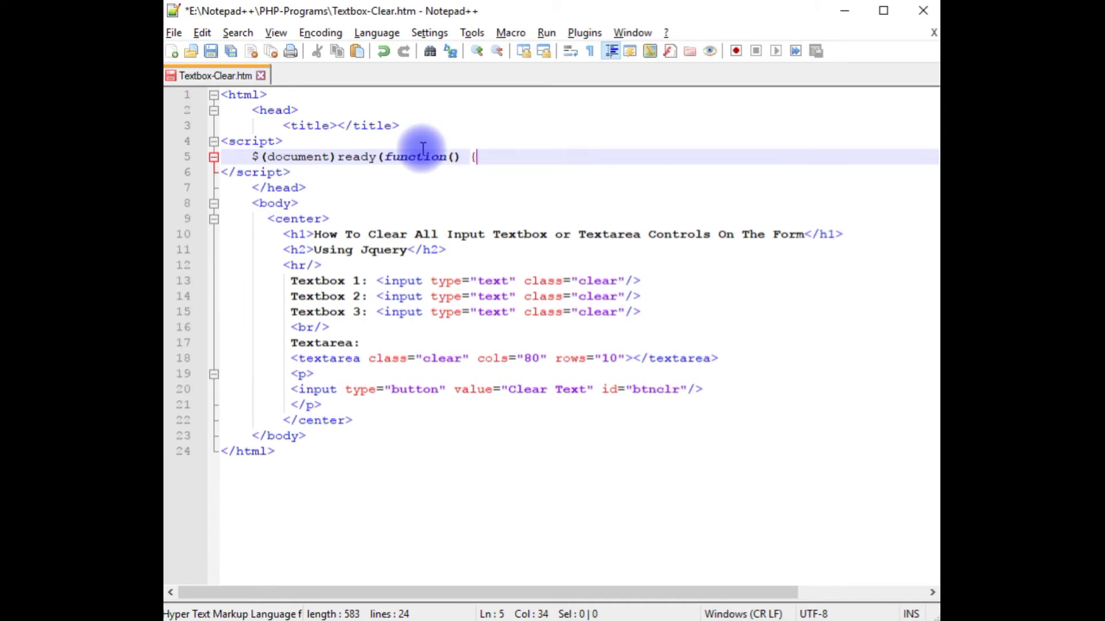
key("Return")
type("});")
key("Up")
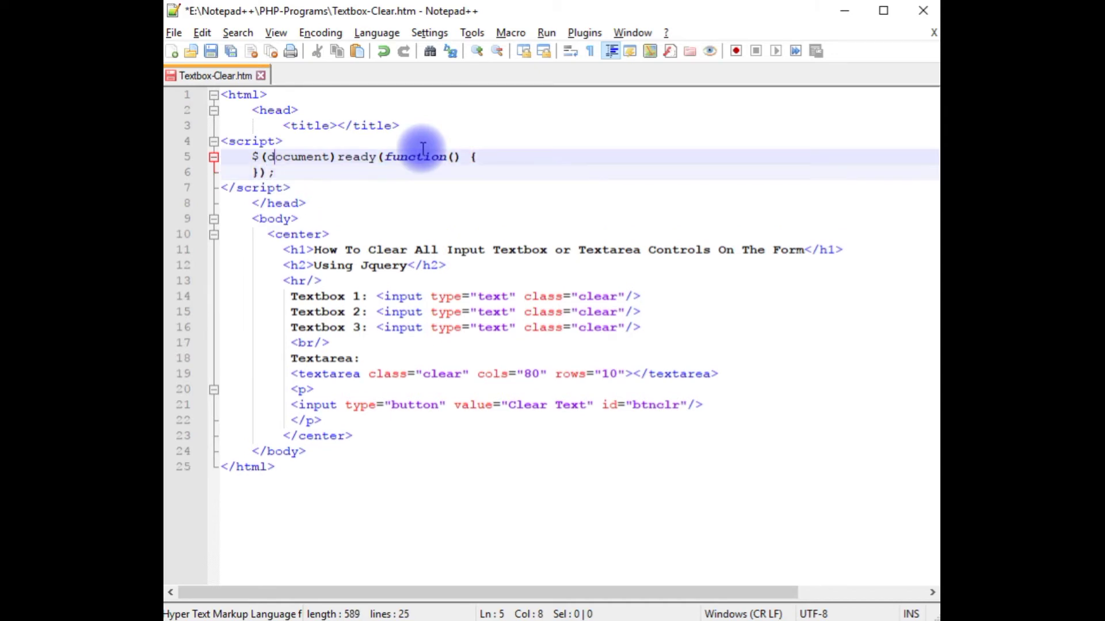
key("End")
key("Return")
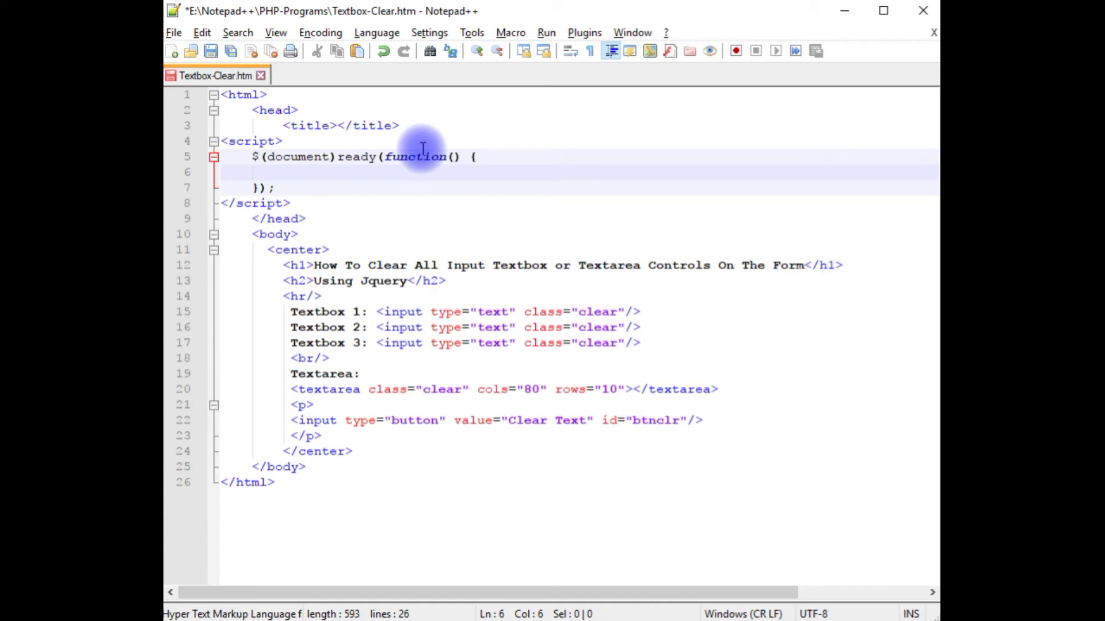
left_click_drag(330, 161, 345, 166)
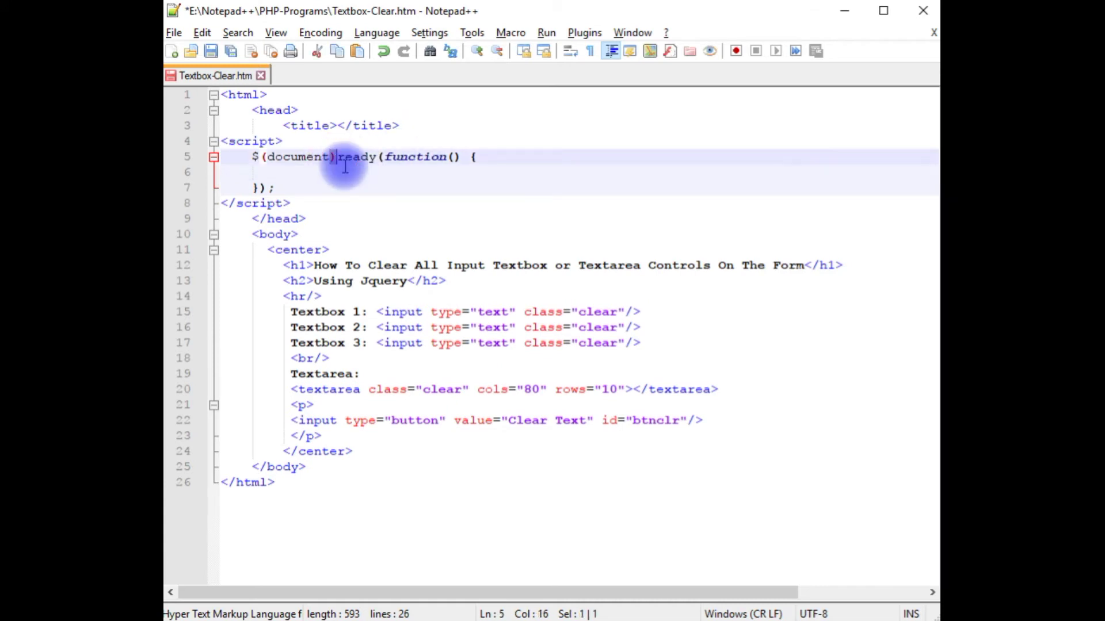
left_click(344, 167)
type(".")
key("End")
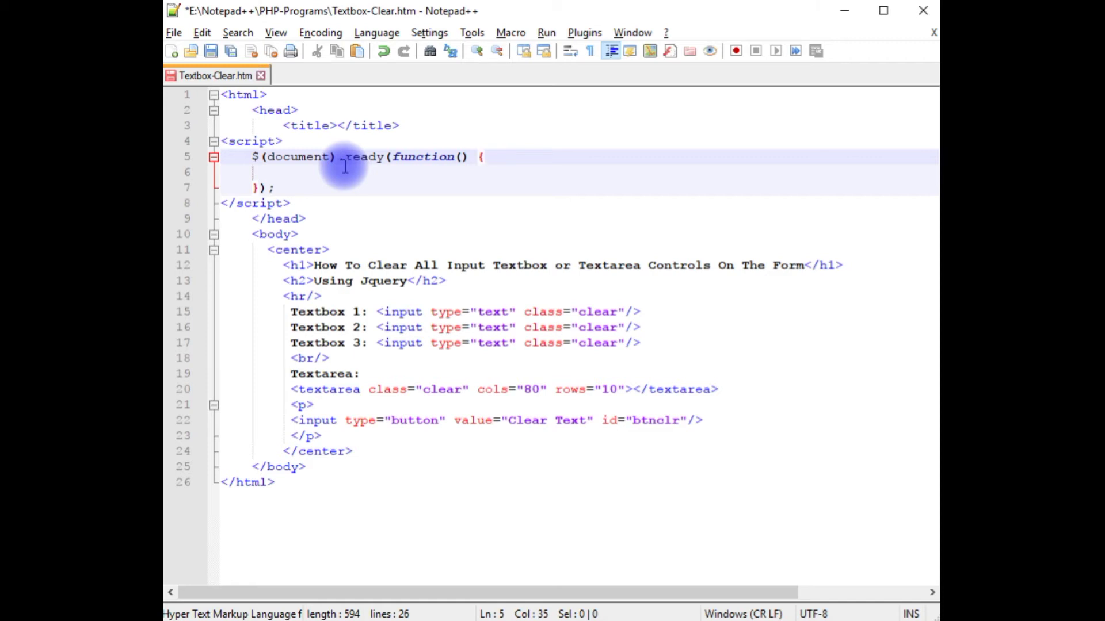
key("Down")
type("$")
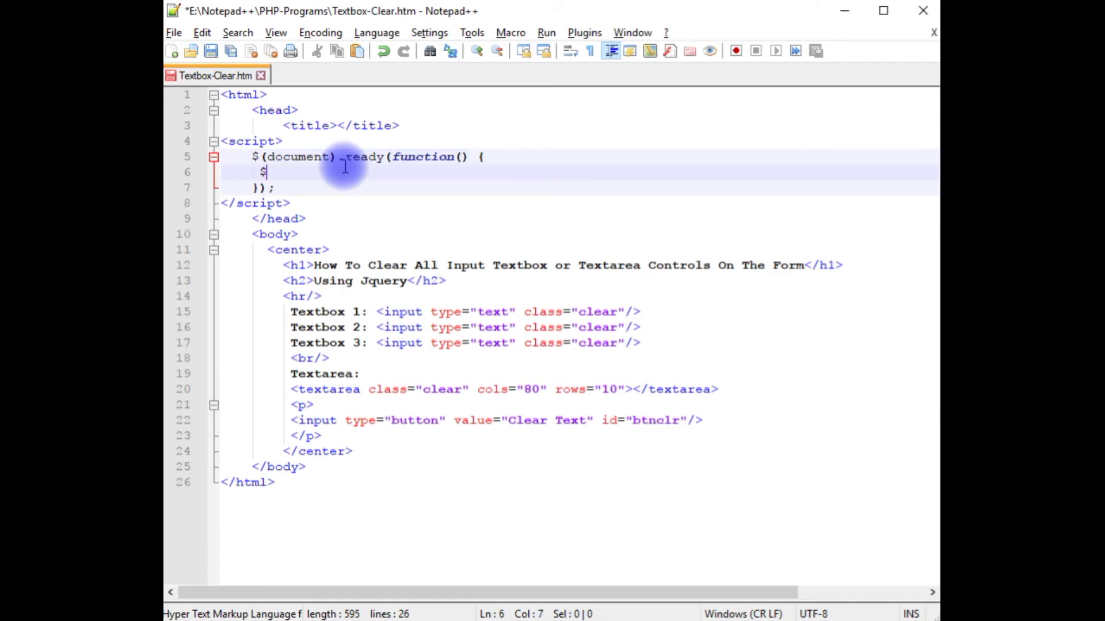
type("()")
type("'")
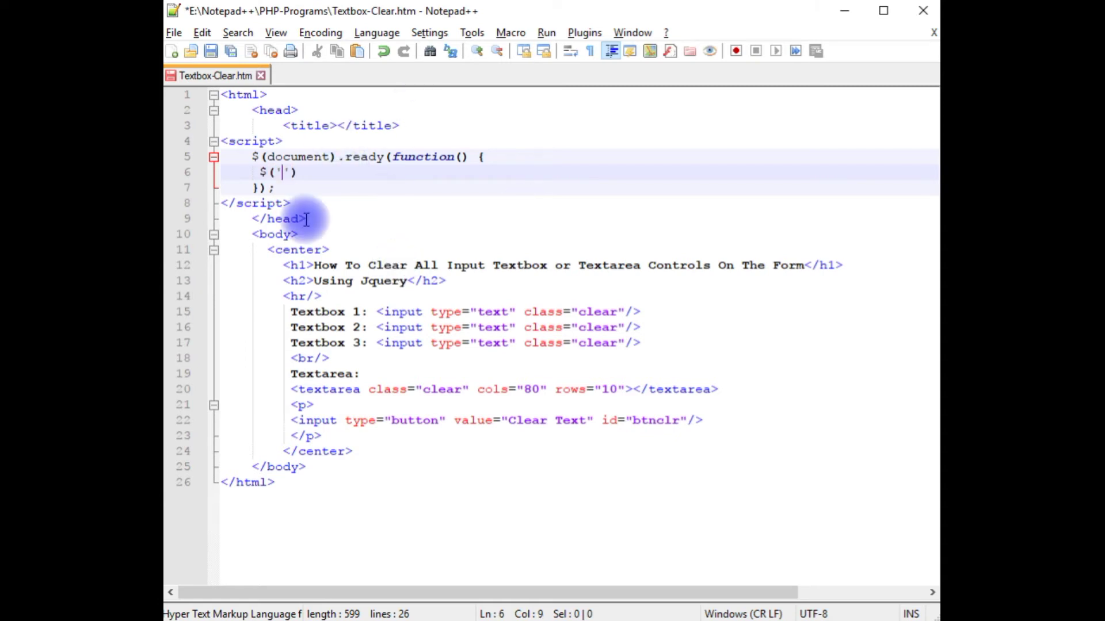
- Fill the selector with '#btnclr' and attach a .click(function() { }) handler
left_click(635, 421)
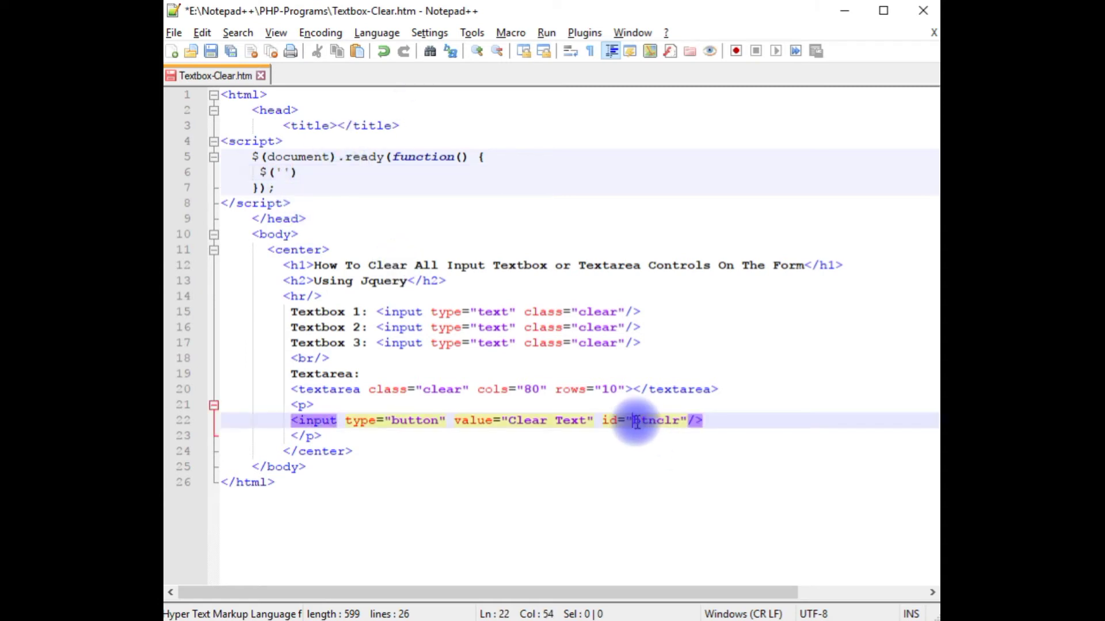
double_click(678, 421)
key("ctrl+c")
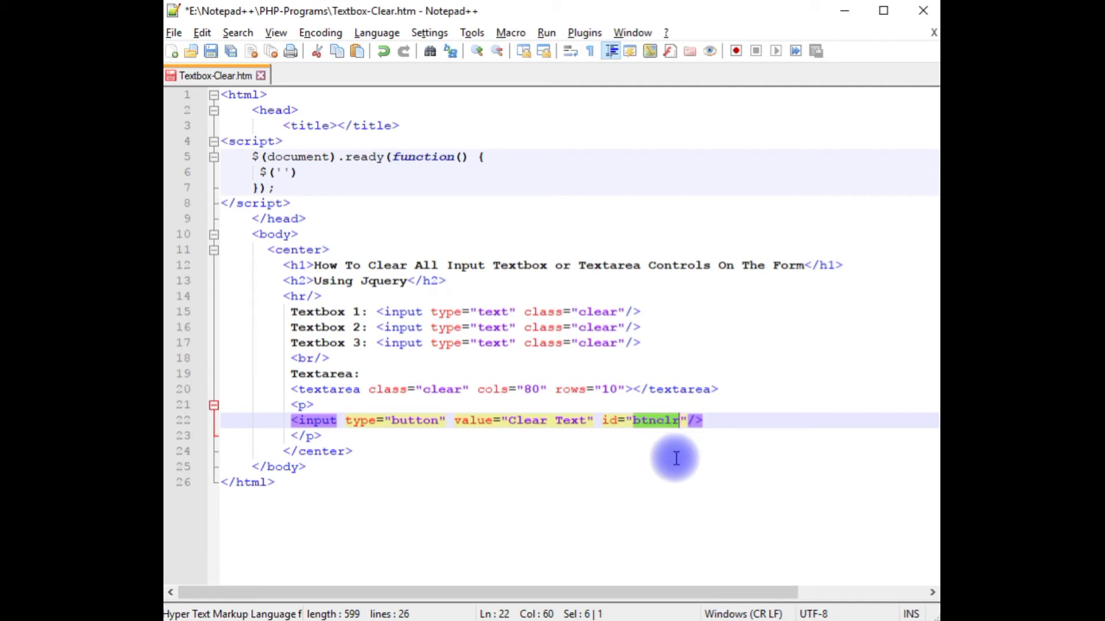
left_click(282, 172)
key("ctrl+v")
left_click(282, 172)
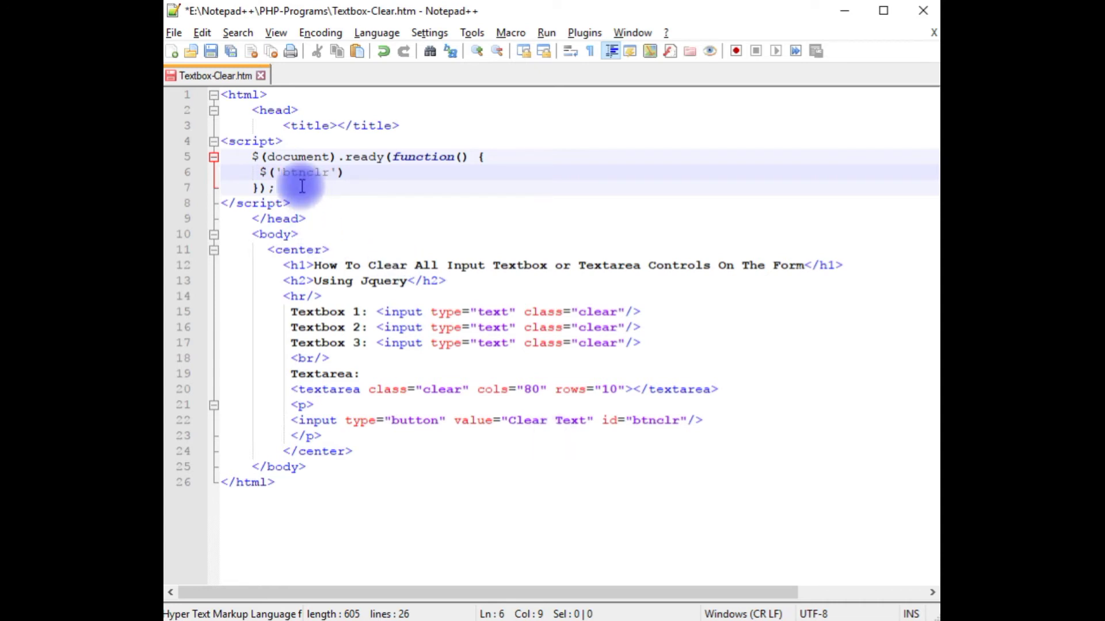
type("#")
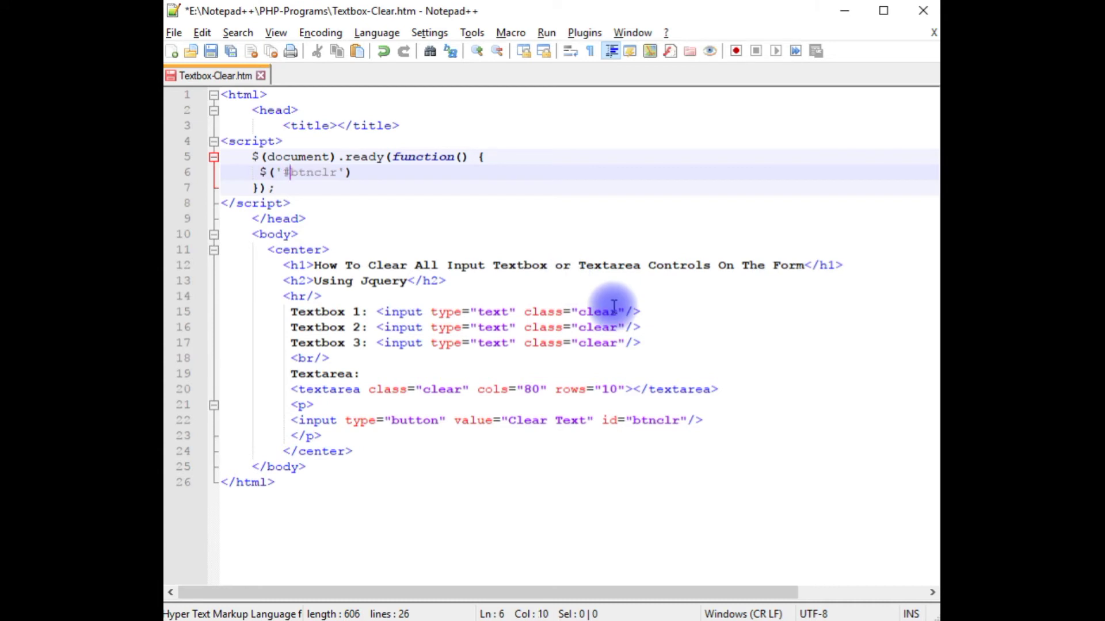
key("End")
type(".")
type("cli")
key("Return")
type("(function")
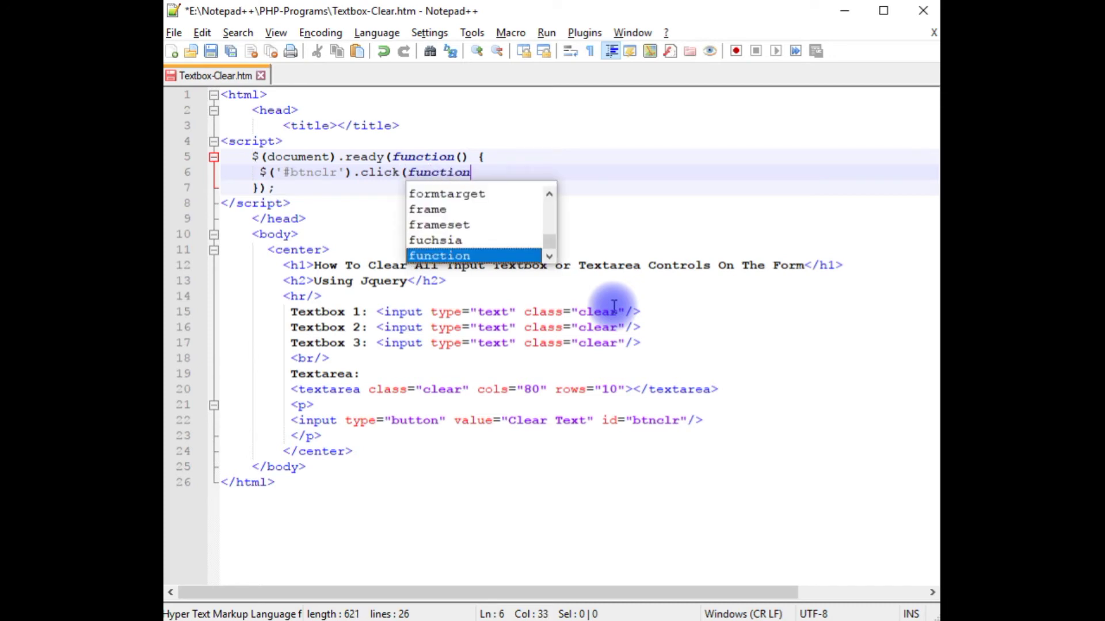
type("() {")
key("Return")
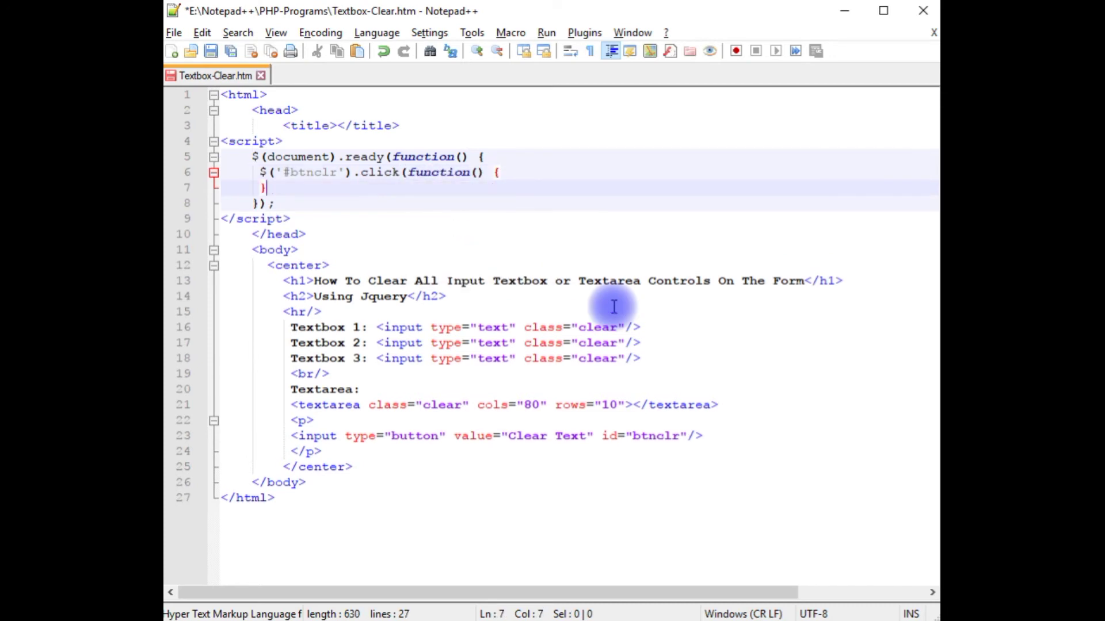
type("});")
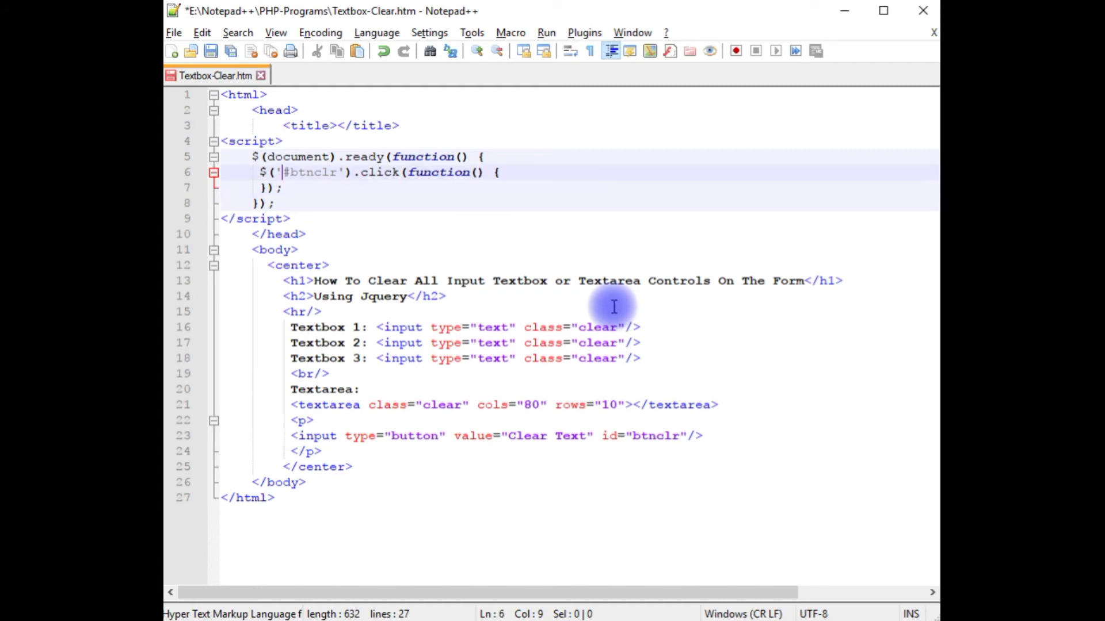
- Inside the handler, write $('.clear').val() using the copied class name clear
key("Left")
key("Left")
key("Left")
key("Return")
type("$")
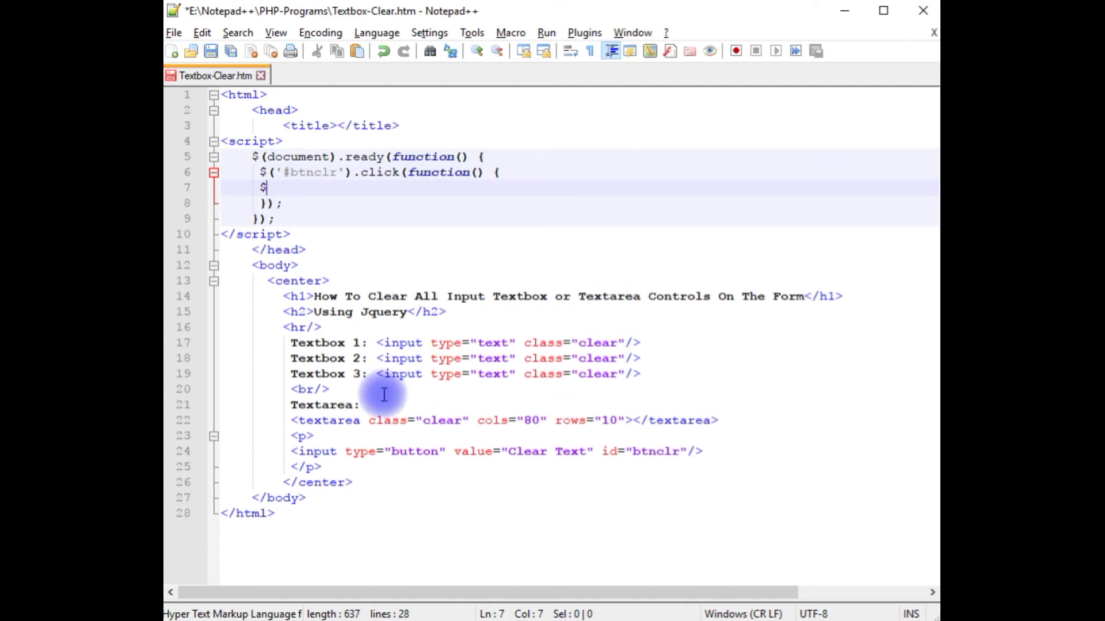
type("('")
type("'")
key("Left")
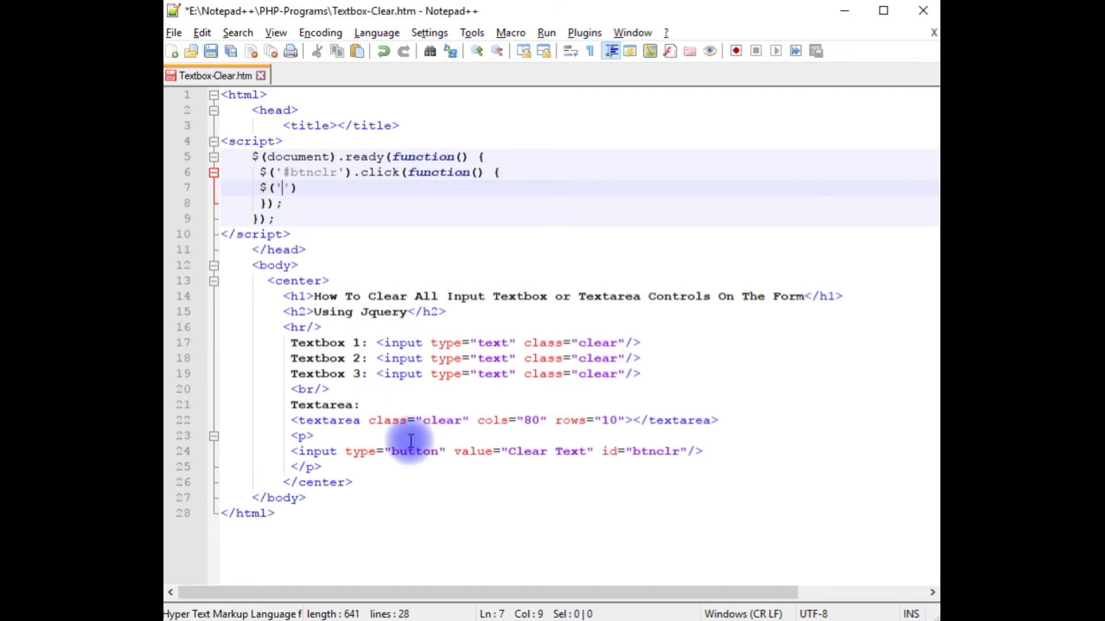
double_click(597, 343)
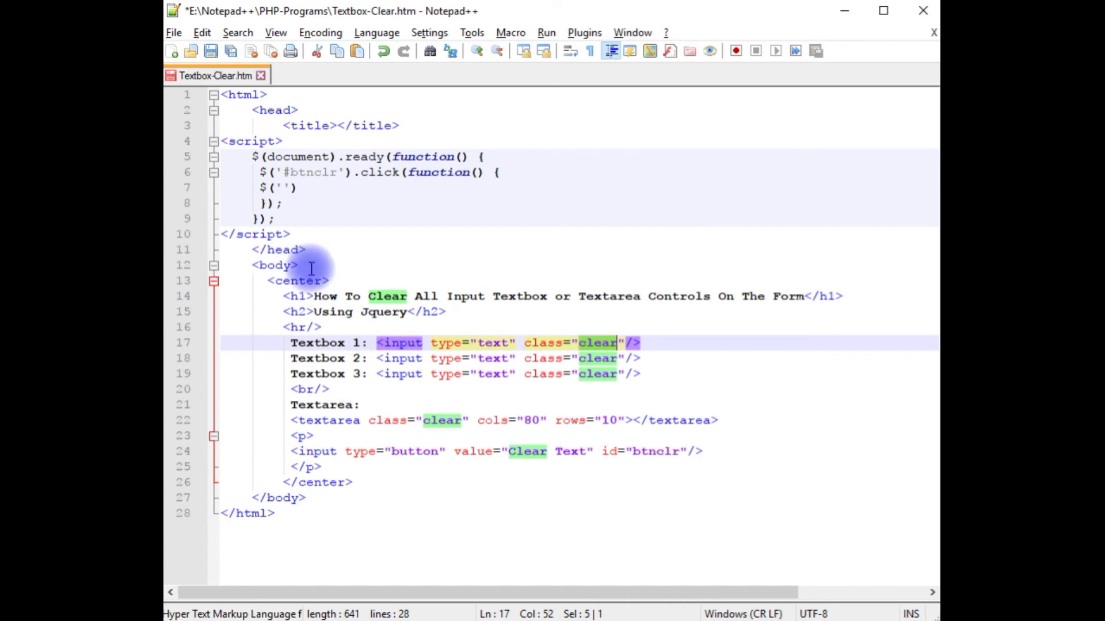
left_click(281, 187)
type("clear")
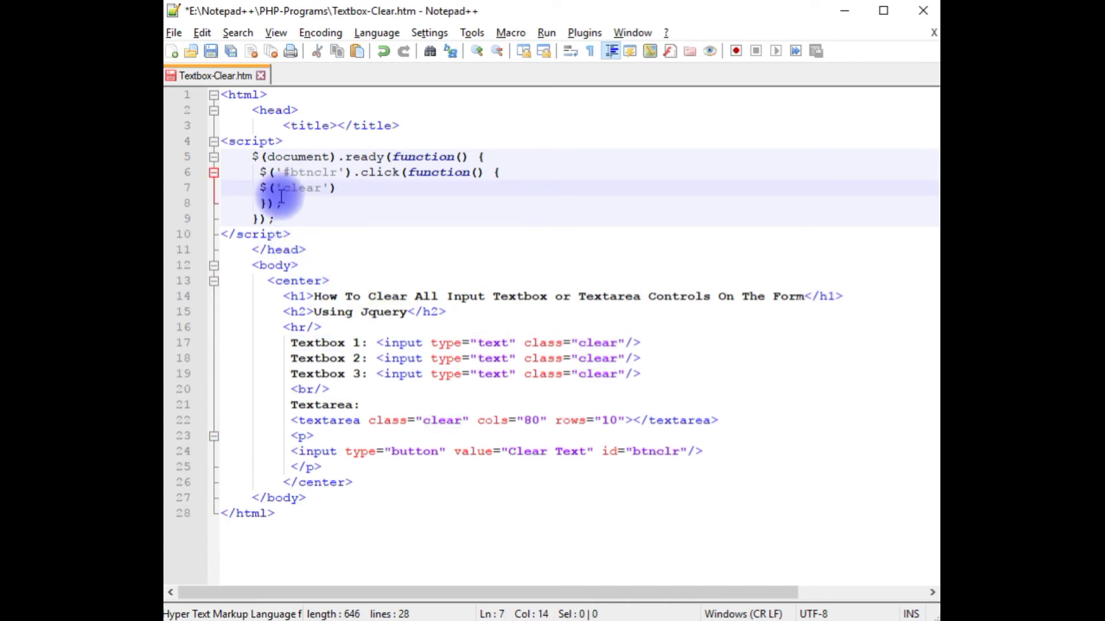
key("ctrl+Left")
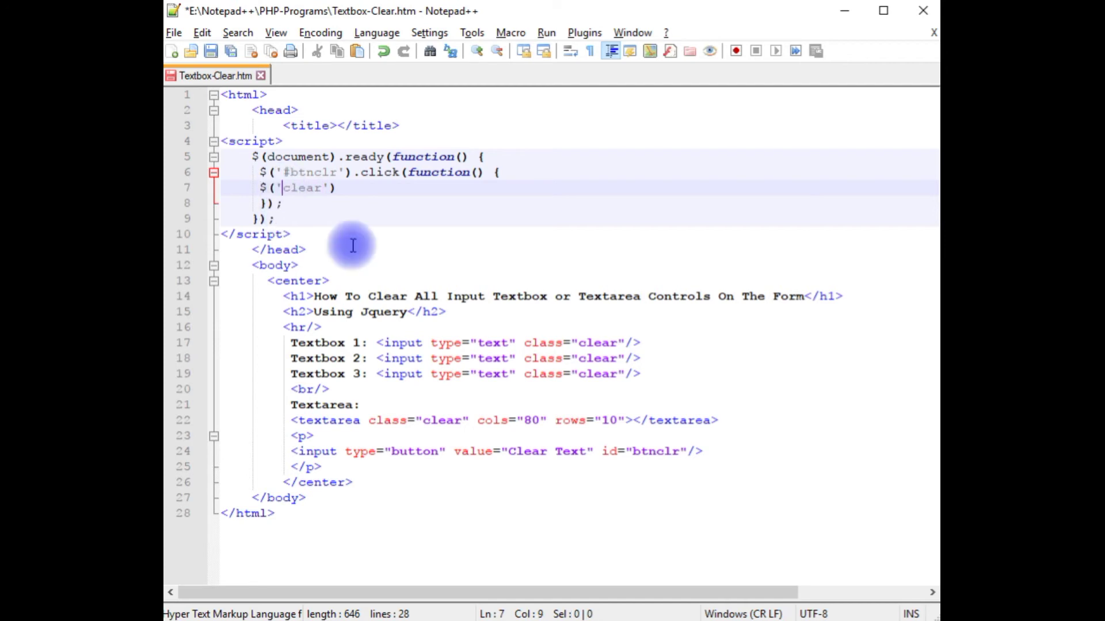
type(".")
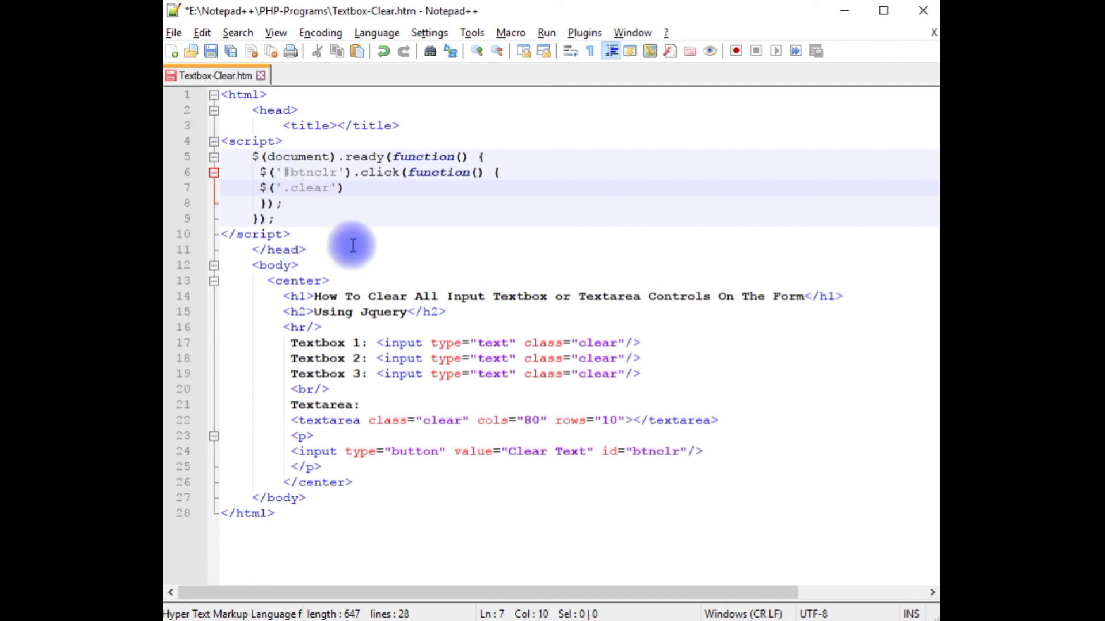
left_click(351, 187)
type(".")
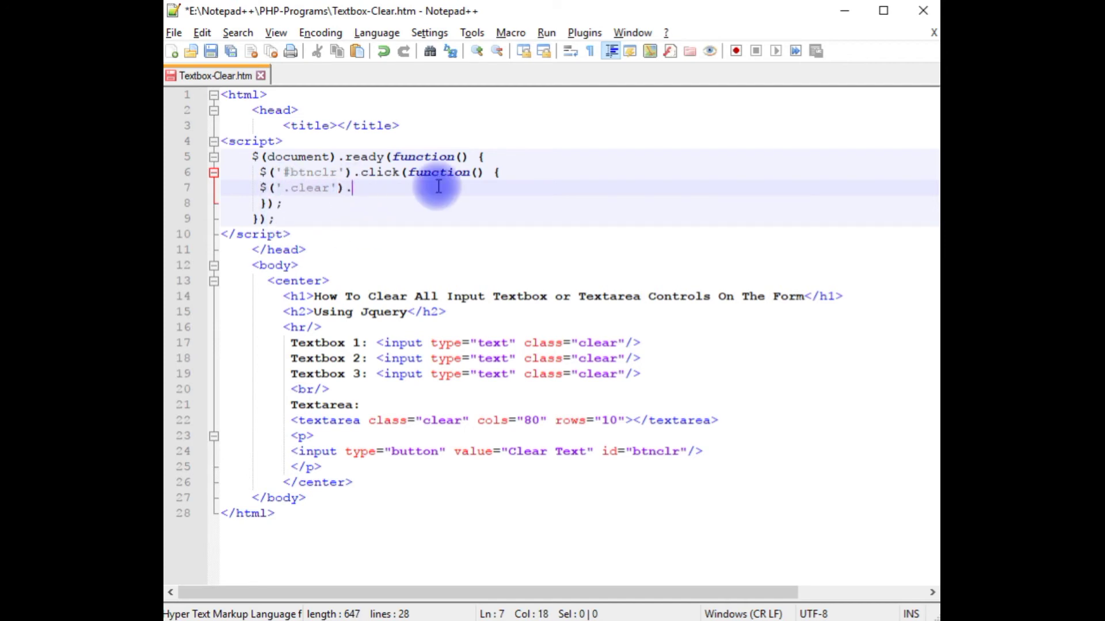
type("val()")
type("''")
type(";")
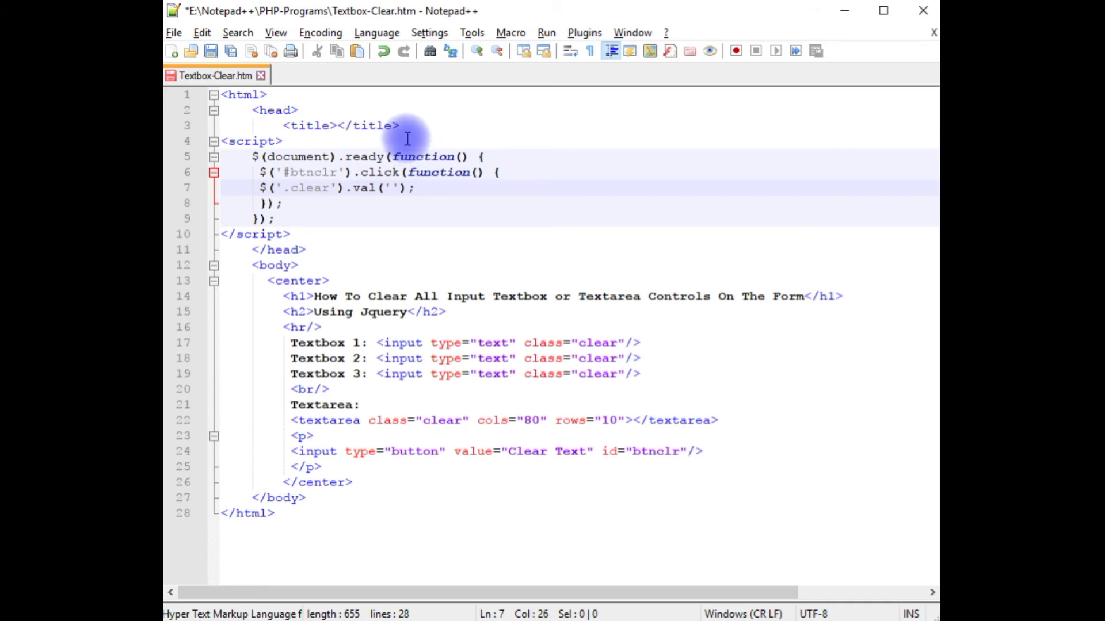
- Paste the jQuery 1.8.3 Google CDN script tag after </title> and save the file
left_click(412, 129)
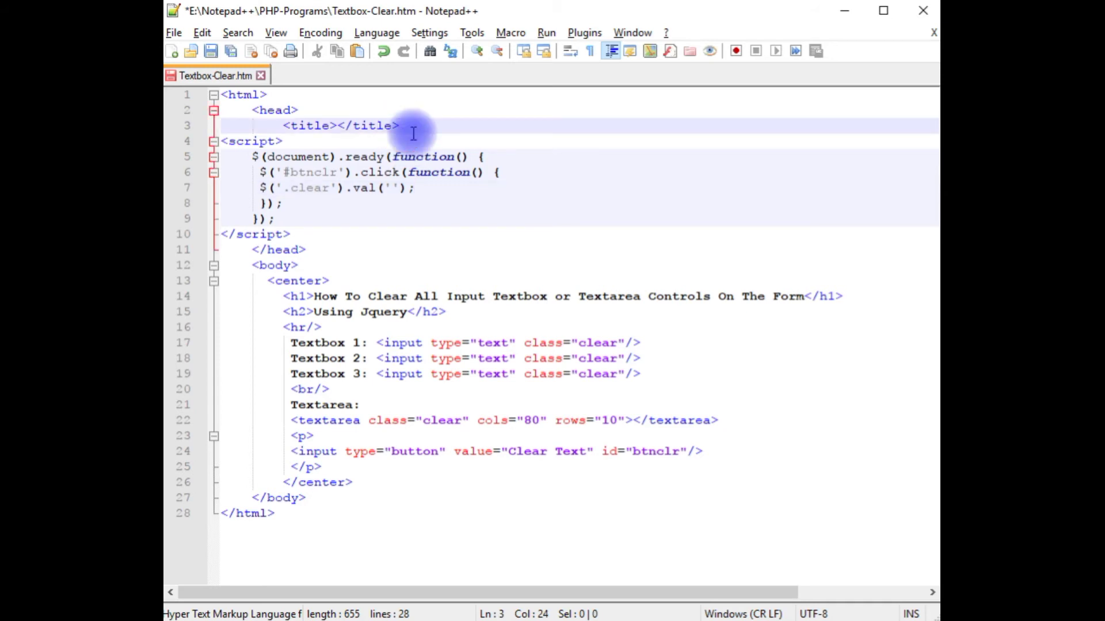
key("Return")
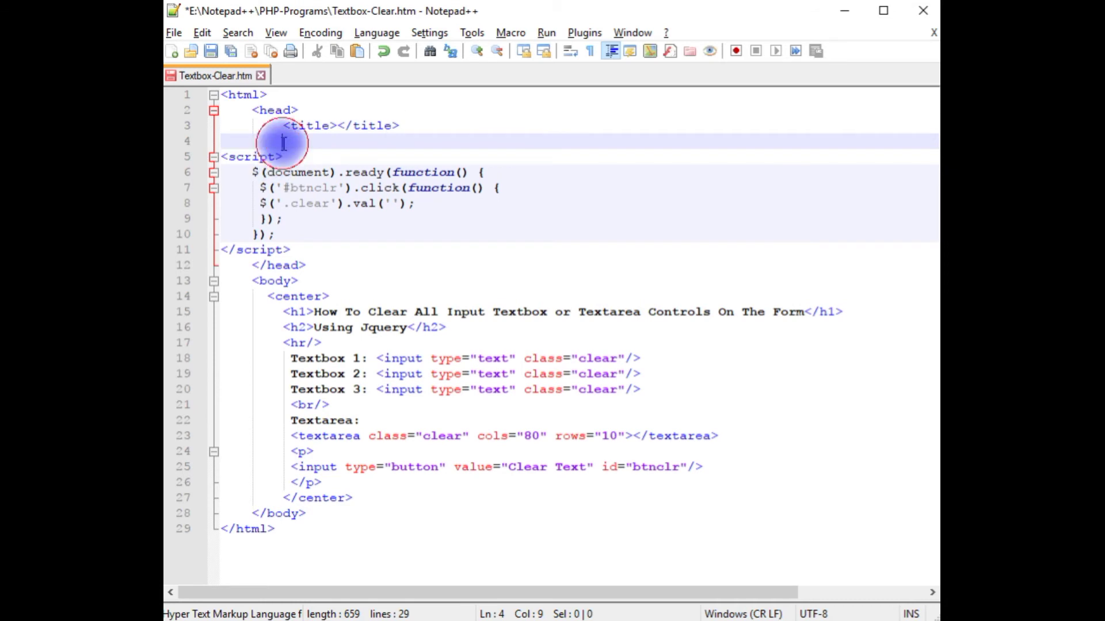
type("<script src=\"http://ajax.googleapis.com/ajax/libs/jquery/1.8.3/jquery.min.js\"></script>")
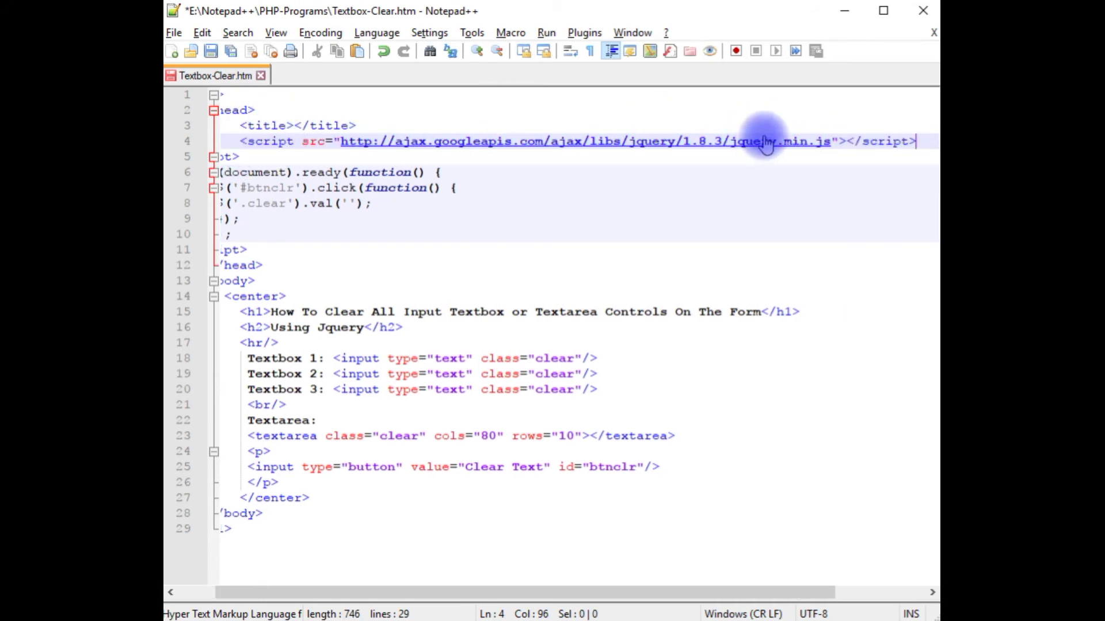
left_click_drag(511, 593, 375, 588)
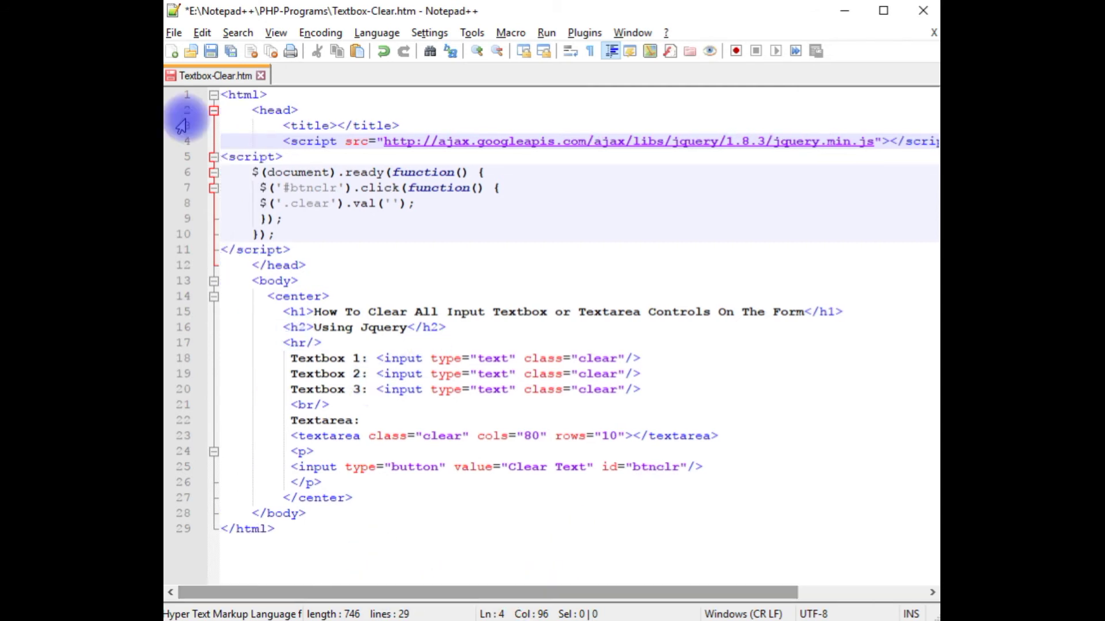
left_click(211, 50)
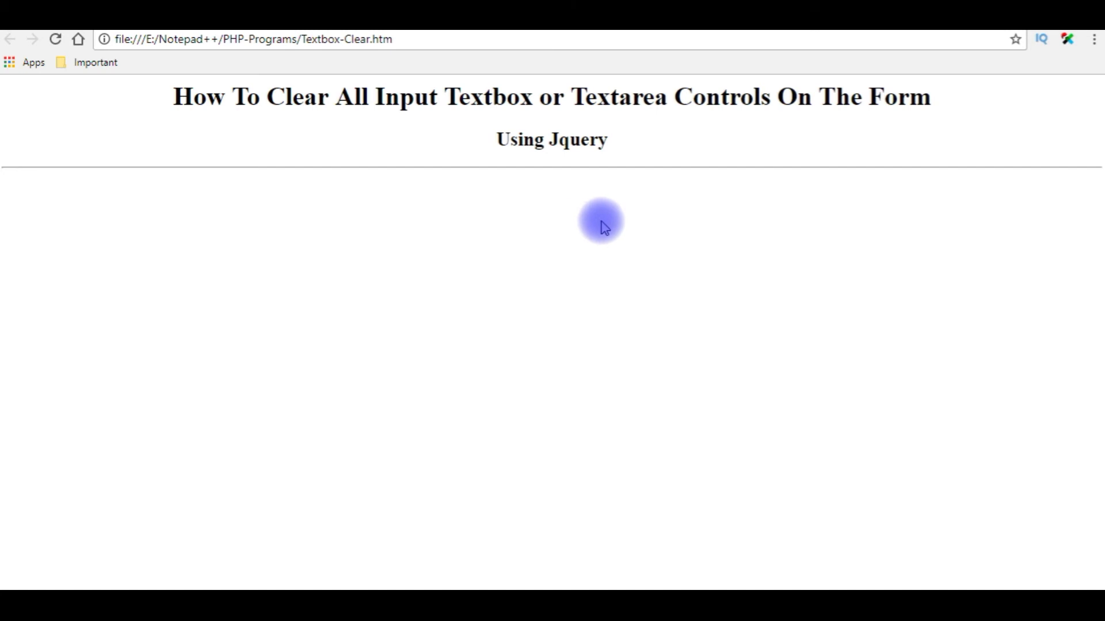
- Reload the page, type test text in Textboxes 1–3 and the textarea, then clear them
double_click(416, 40)
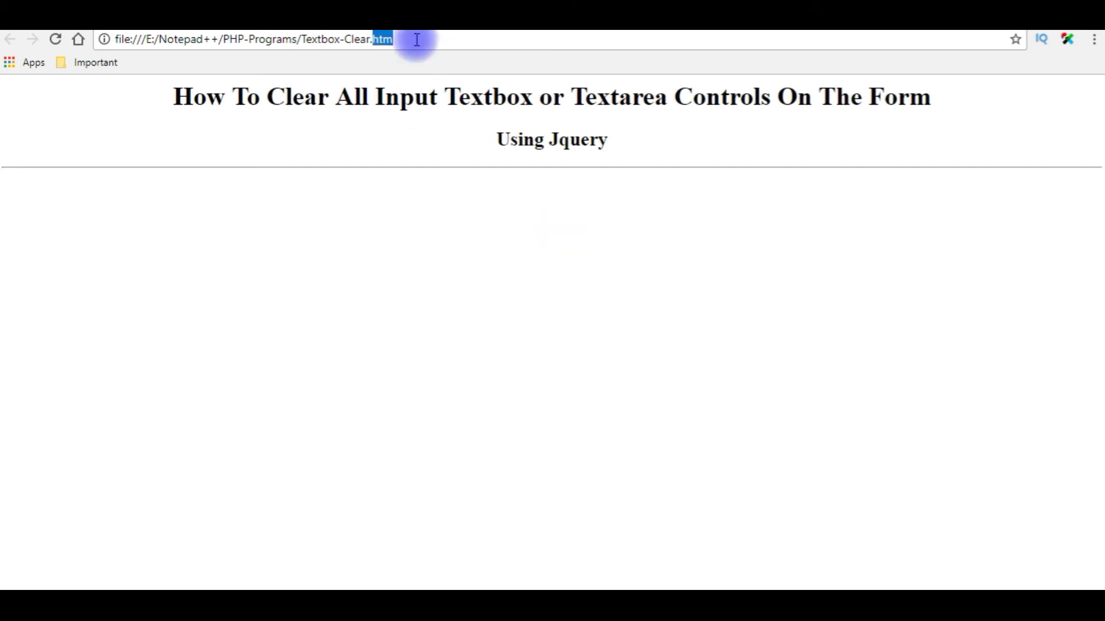
key("Return")
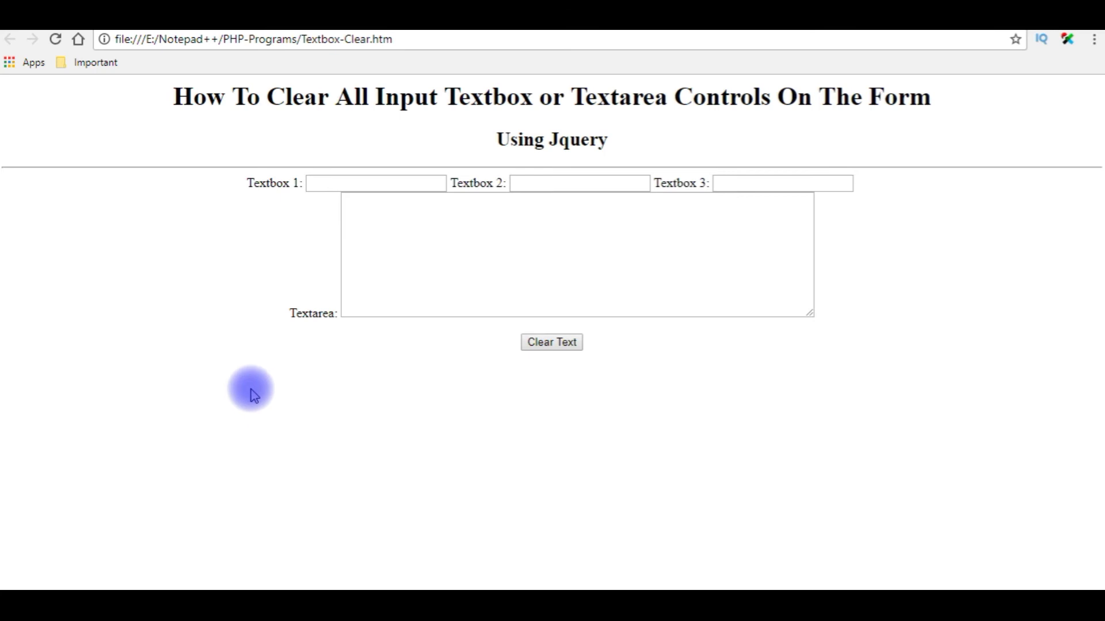
left_click(333, 182)
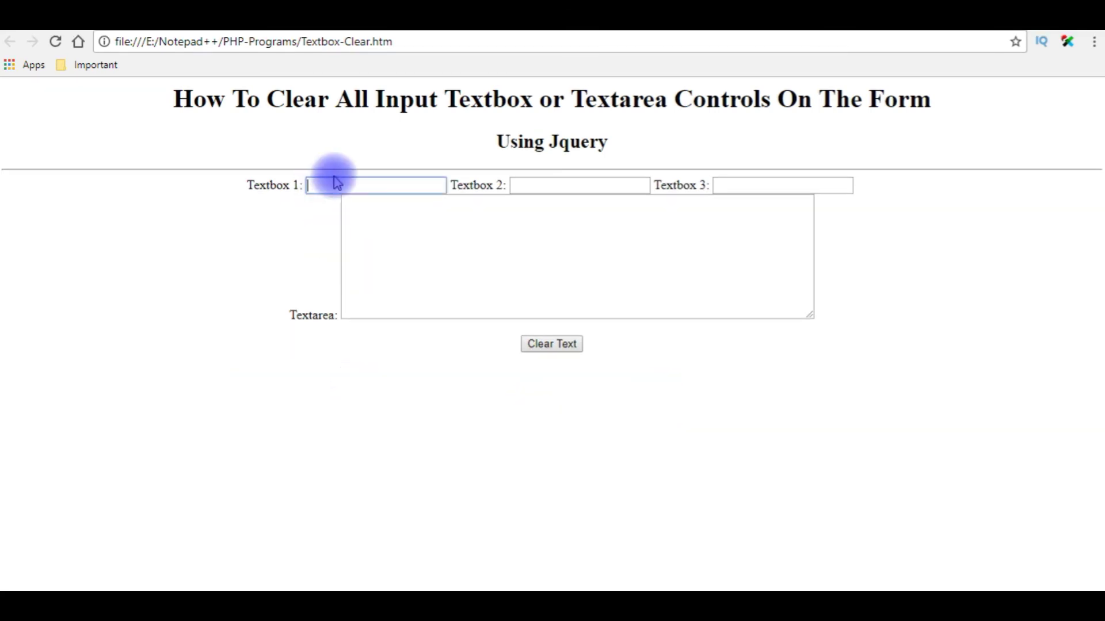
type("sdfsf")
left_click(552, 189)
type("sdfsdf")
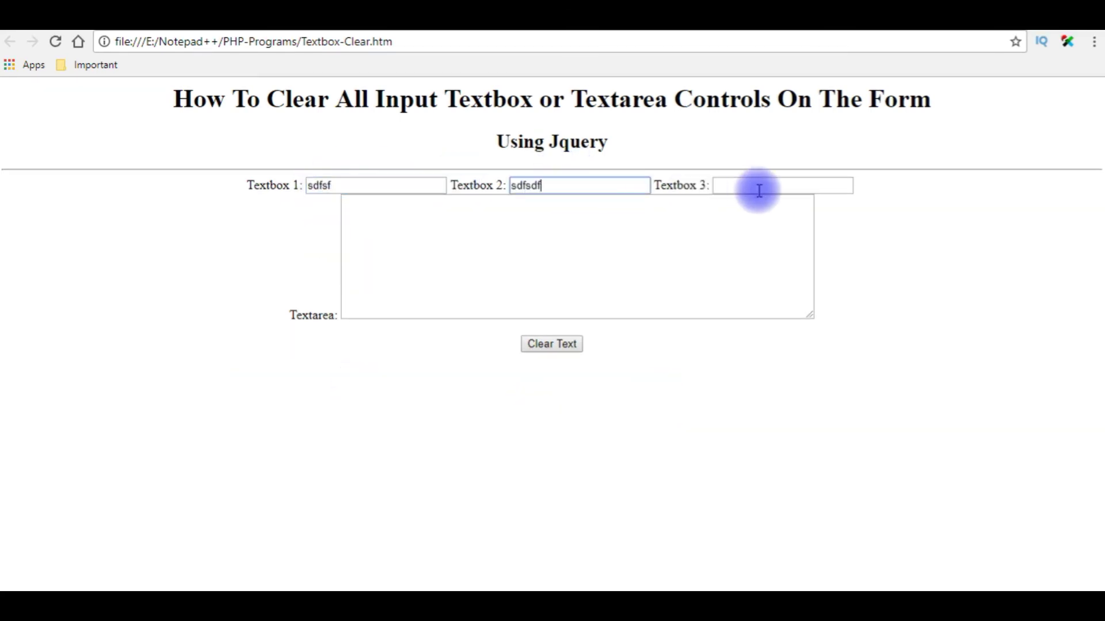
left_click(759, 188)
type("dfsdf")
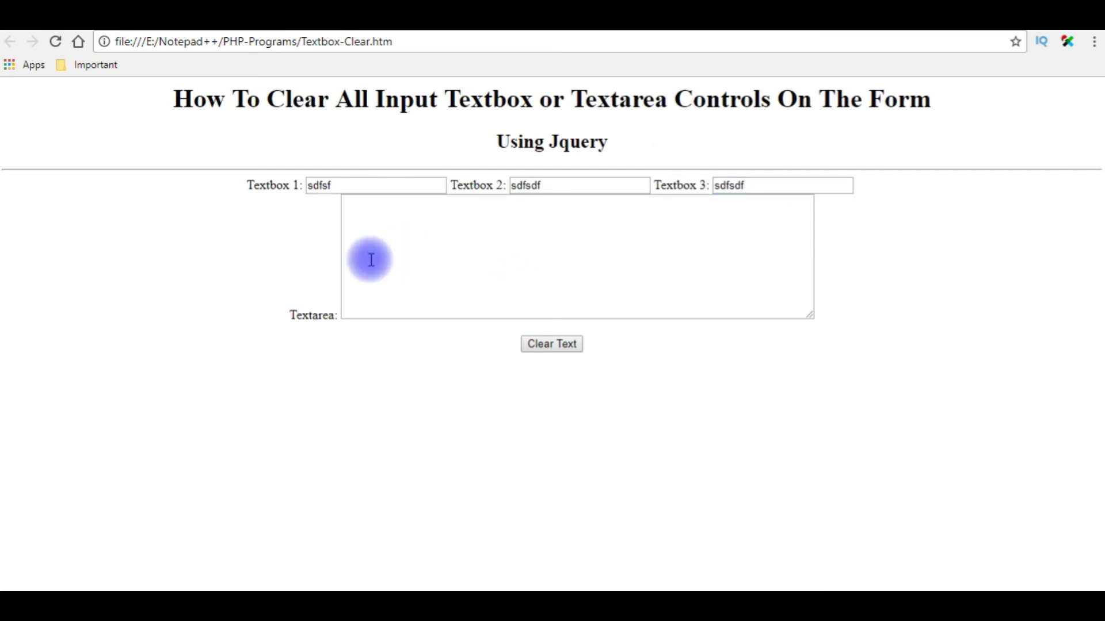
left_click(371, 252)
type("asdfasfasf")
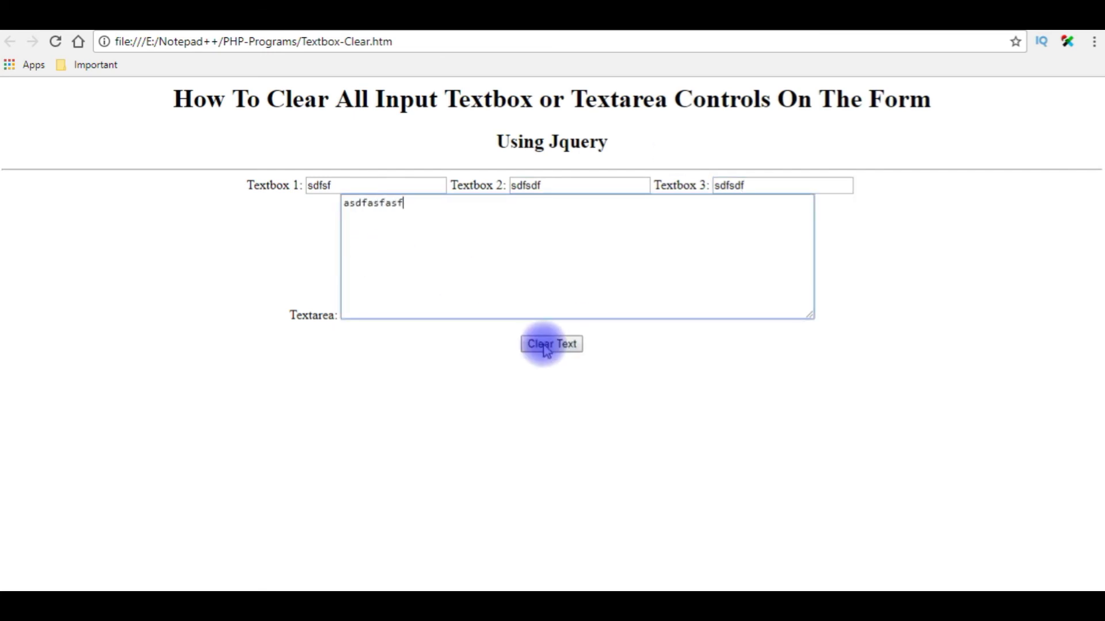
left_click(544, 347)
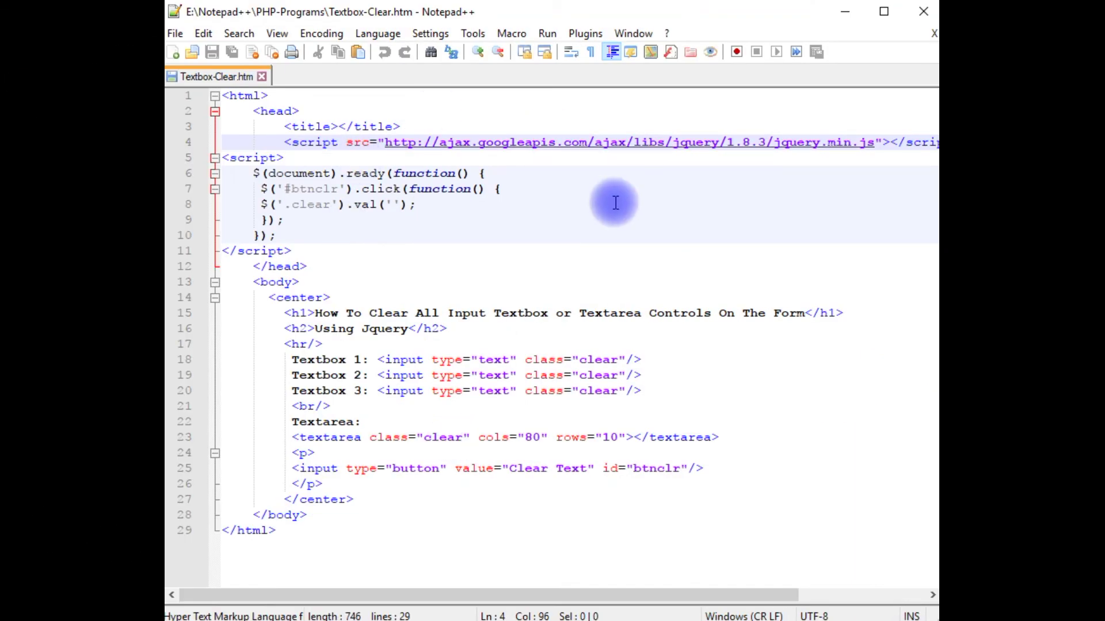
- Write $('input[type="text"]').val(''); on a new line 8 above the .clear statement
left_click(262, 205)
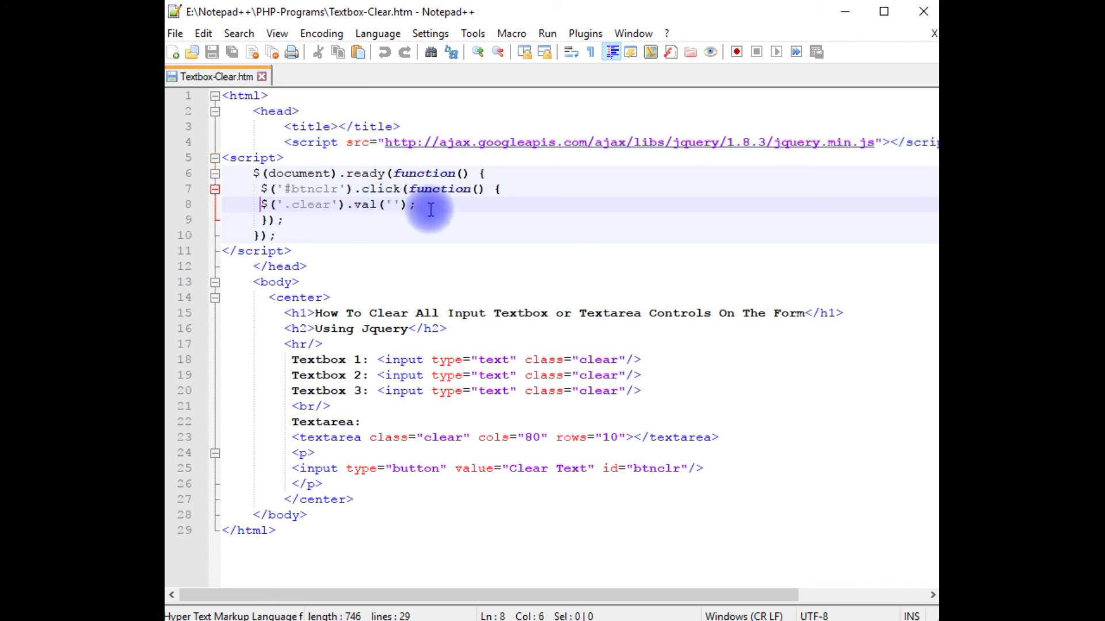
key("Return")
key("Up")
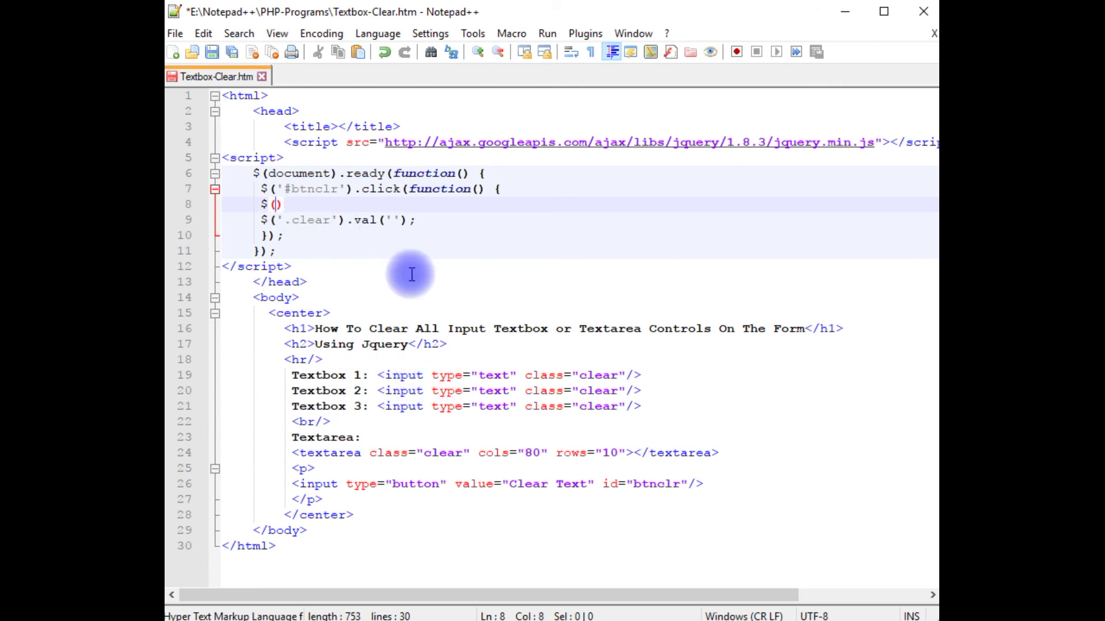
type("''")
key("Left")
type("input")
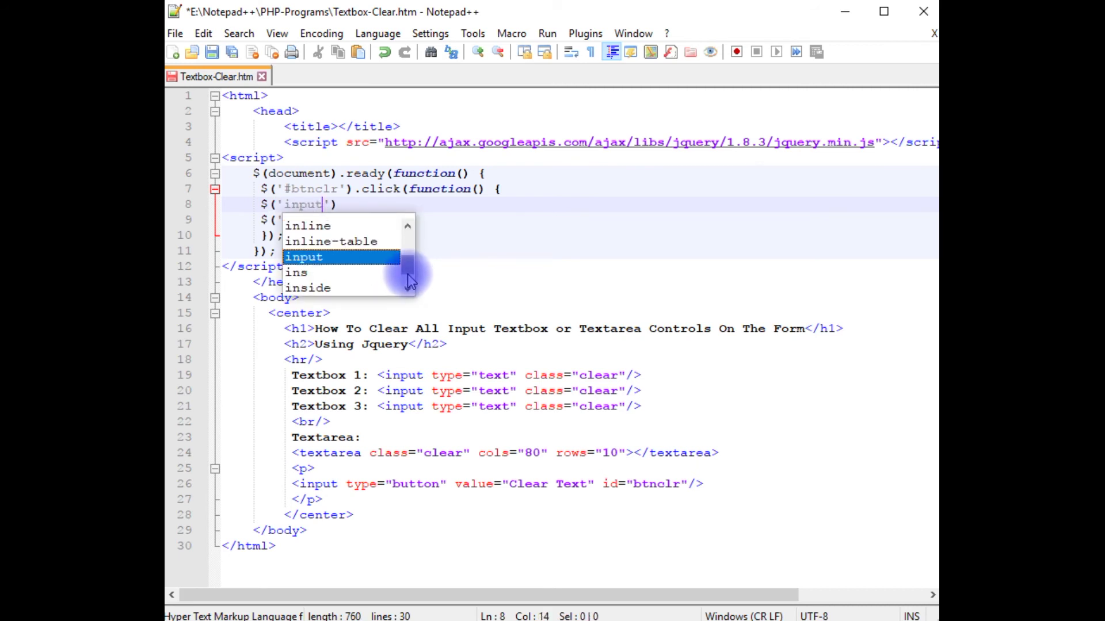
type("[]")
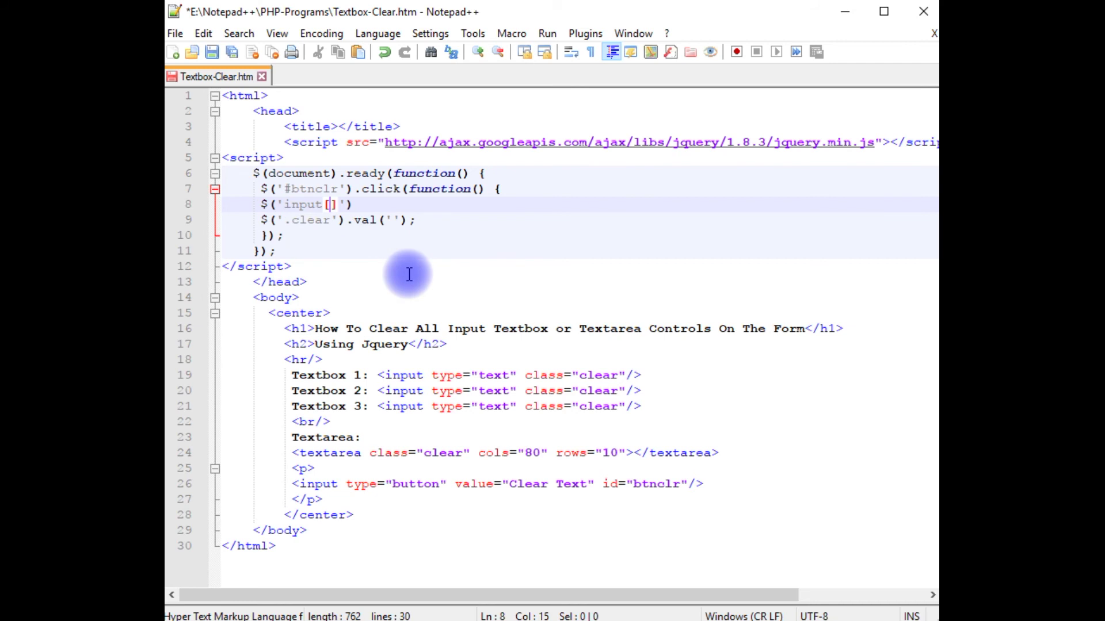
type("type=")
type("\"\"")
key("Left")
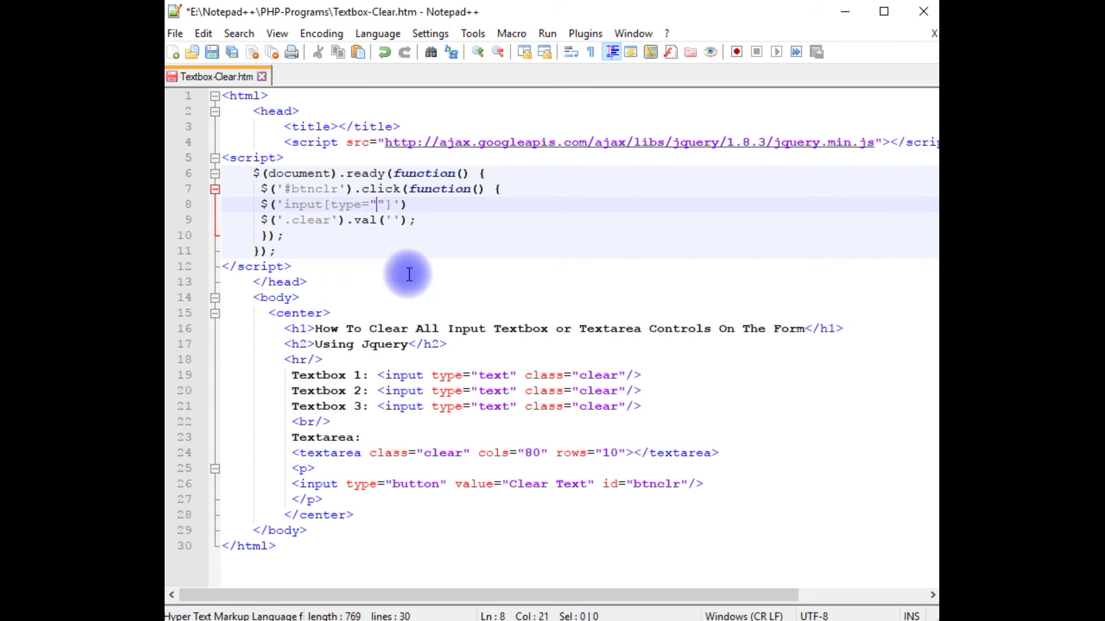
double_click(492, 376)
key("ctrl+c")
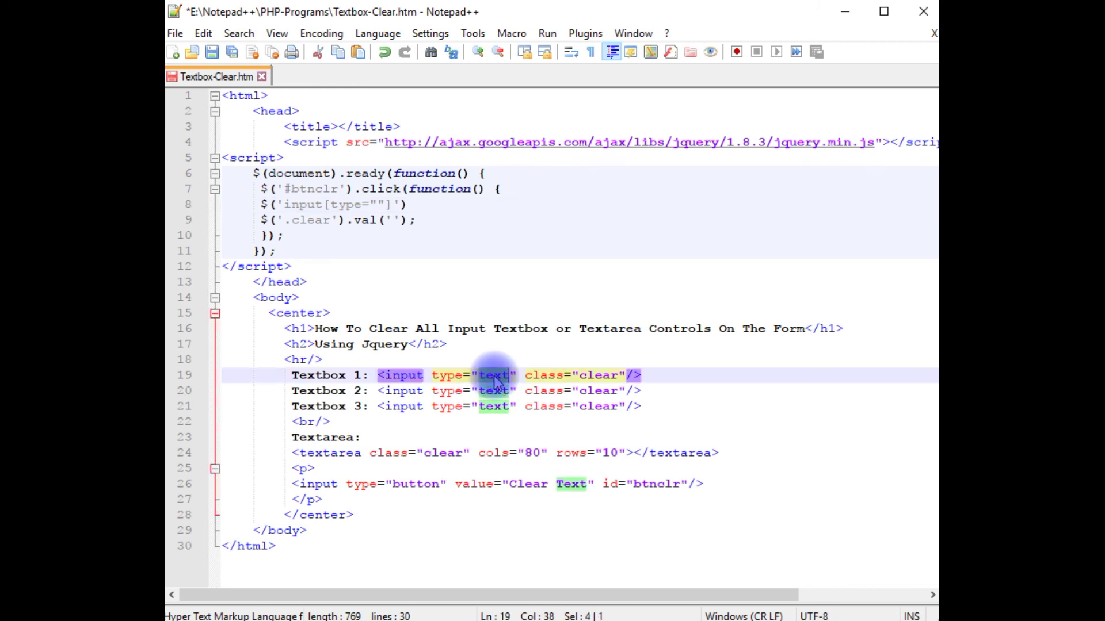
left_click(393, 222)
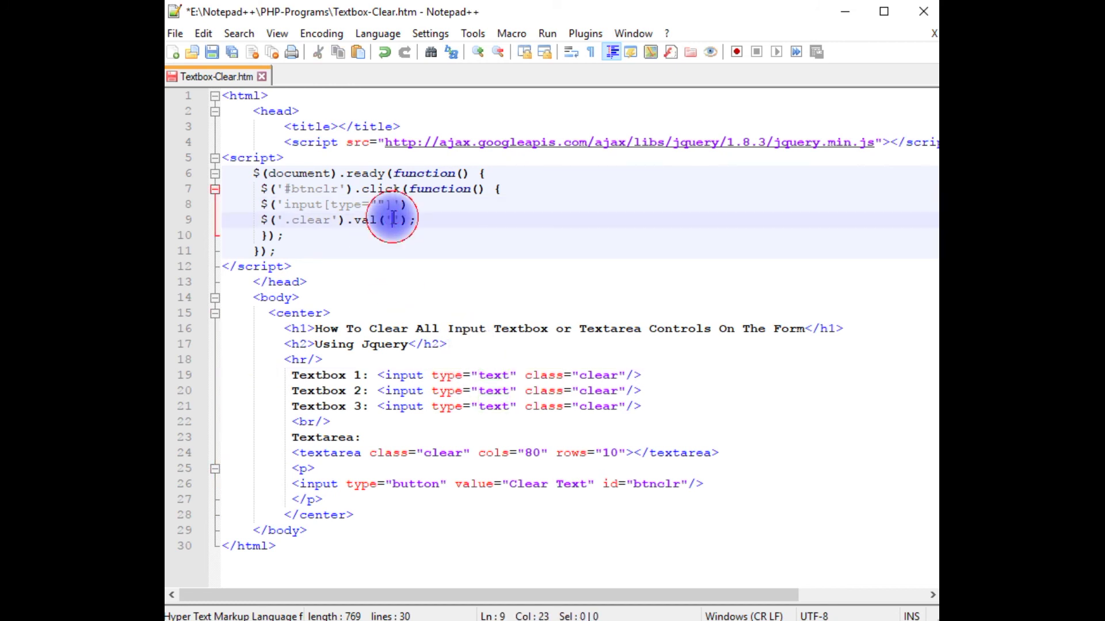
key("ctrl+v")
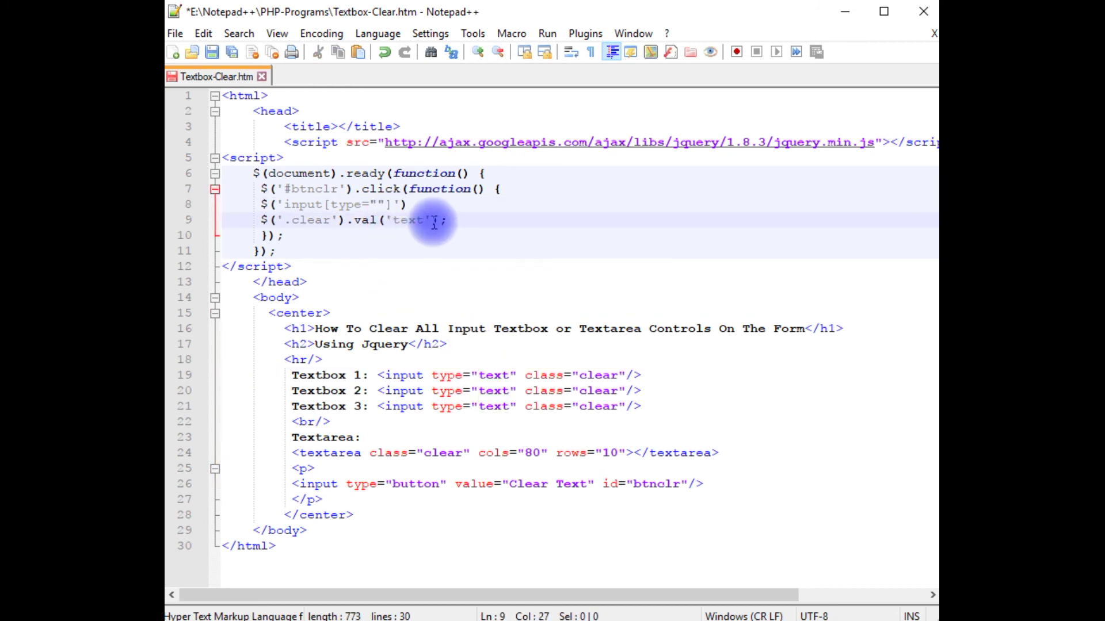
double_click(397, 224)
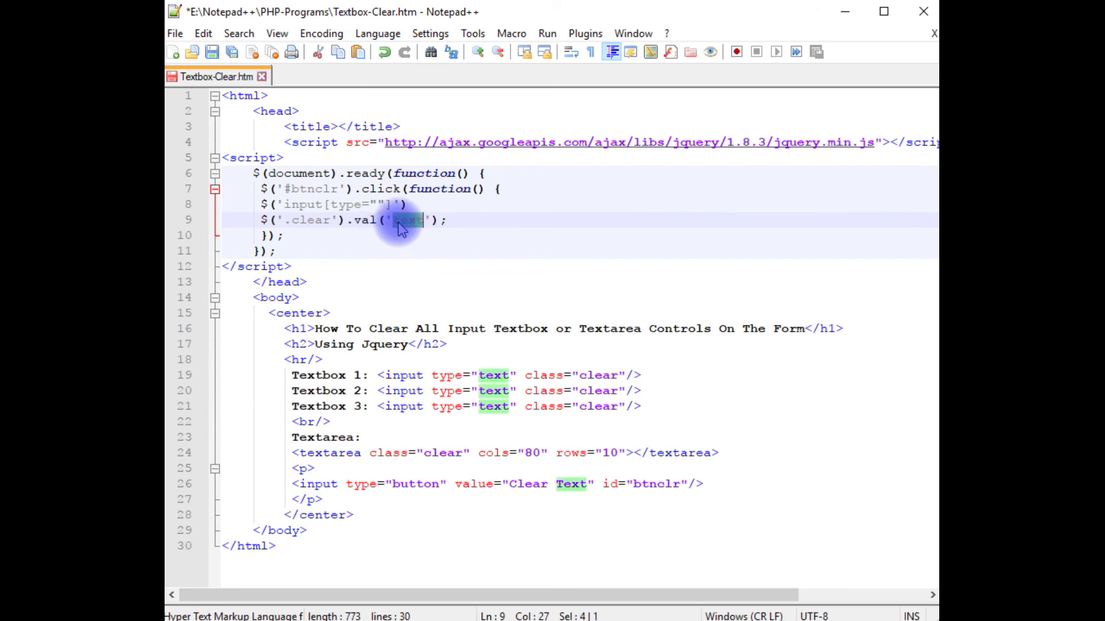
key("Delete")
key("Up")
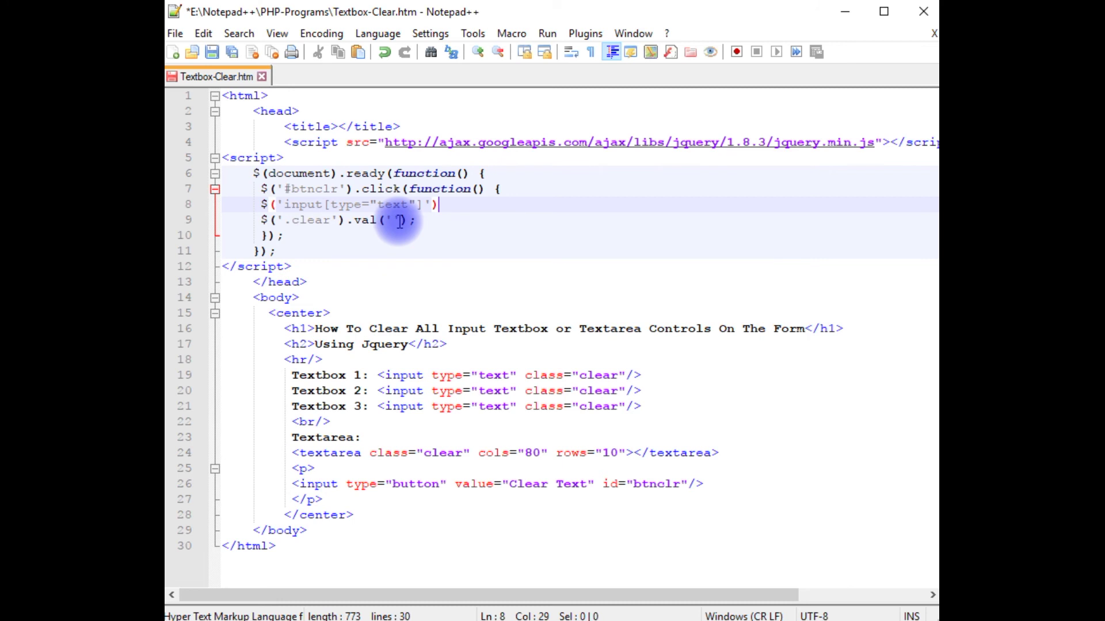
type(".val('');")
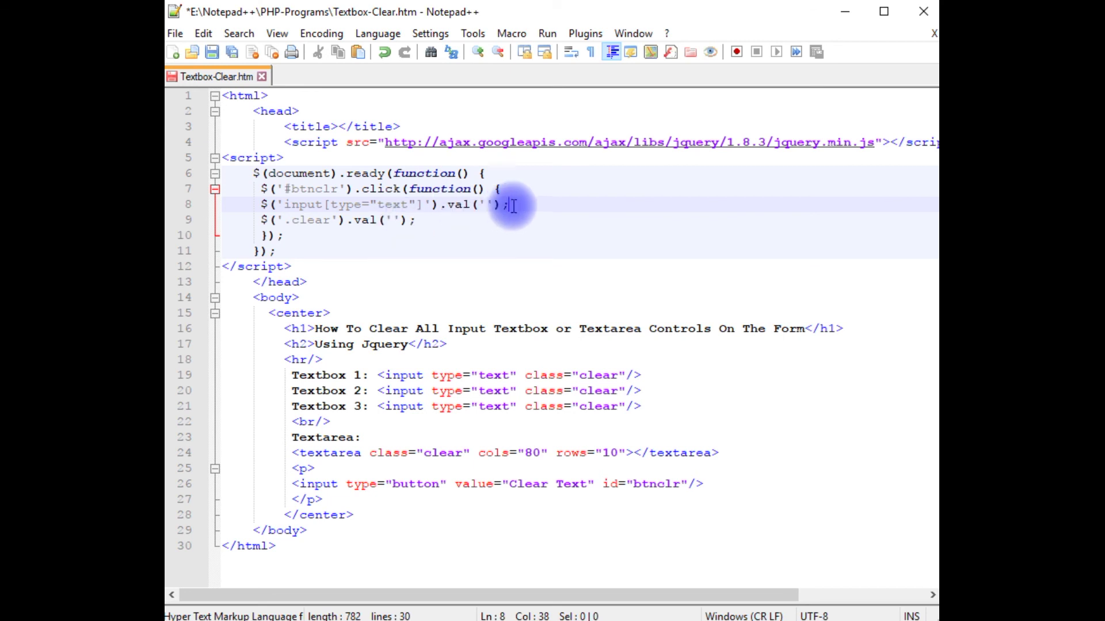
- Strip class="clear" from the Textbox 1–3 inputs on lines 19–21 and save the file
left_click_drag(525, 375, 622, 376)
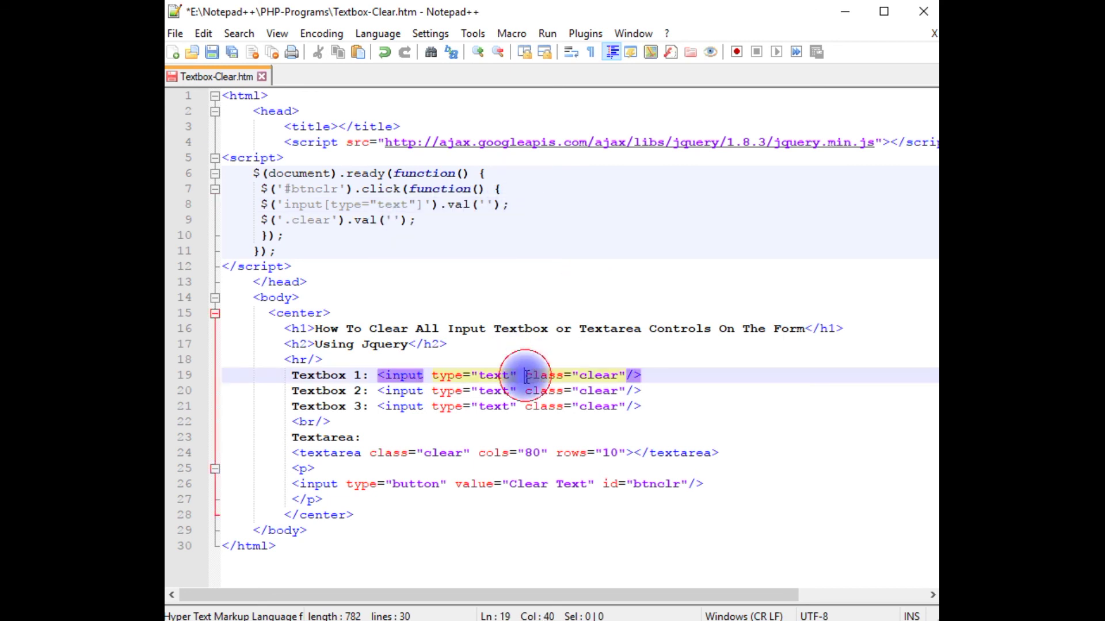
key("Delete")
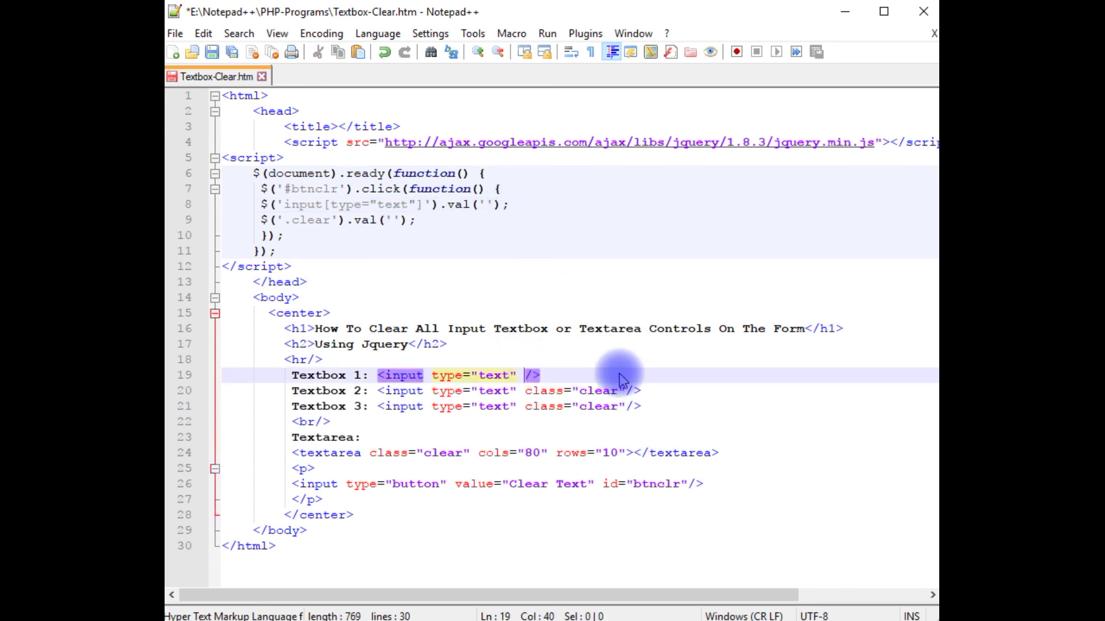
key("Down")
key("Delete")
key("Delete")
key("Delete")
key("Delete")
key("Delete")
key("Delete")
key("Delete")
key("Delete")
key("Delete")
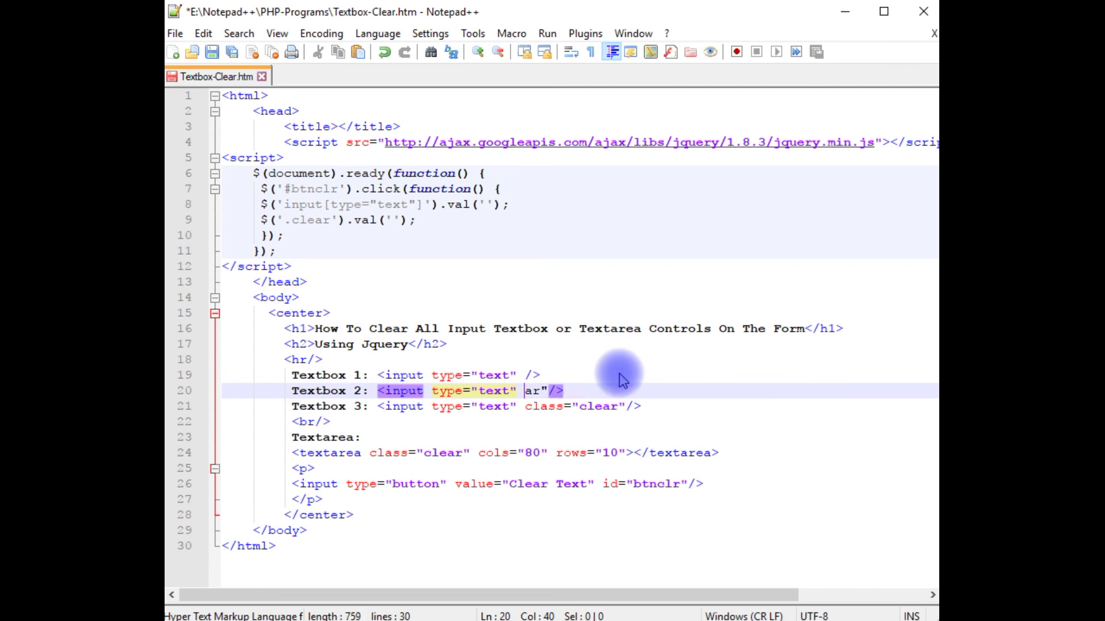
key("Delete")
key("Delete")
key("Delete")
key("Down")
key("Delete")
key("Delete")
key("Delete")
key("Delete")
key("Delete")
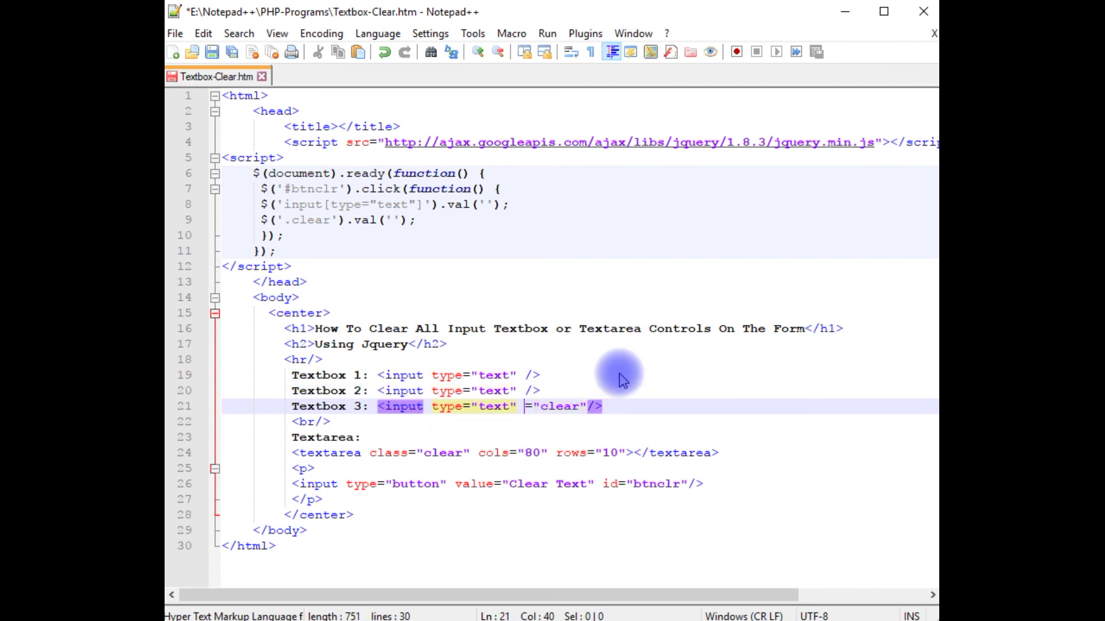
key("Delete")
key("Delete")
key("Delete")
key("Delete")
key("Delete")
key("Delete")
key("Delete")
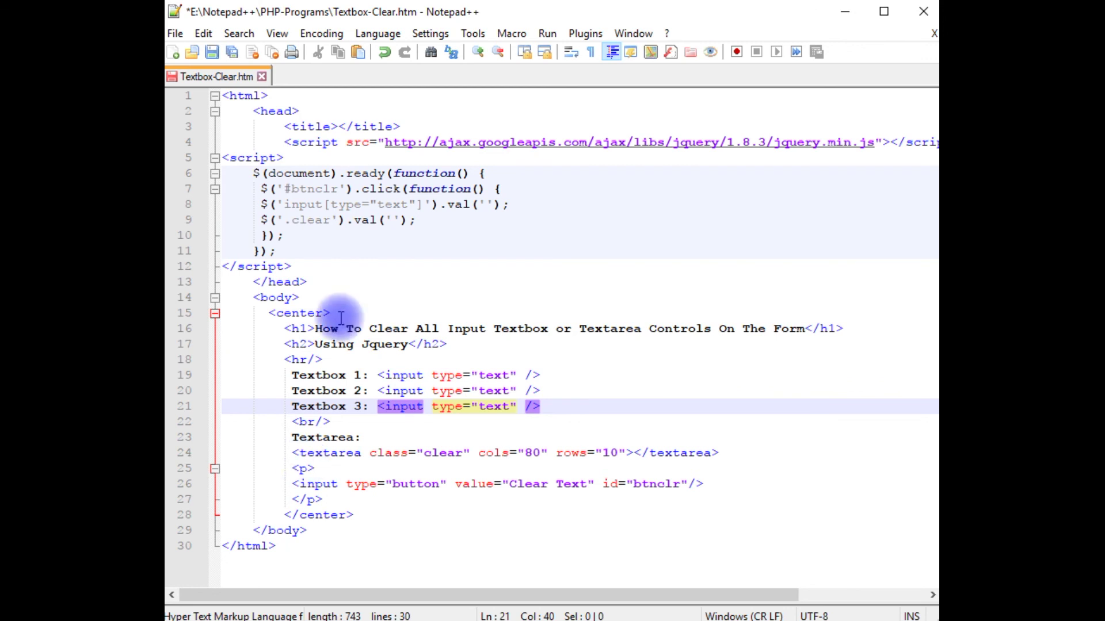
left_click(212, 52)
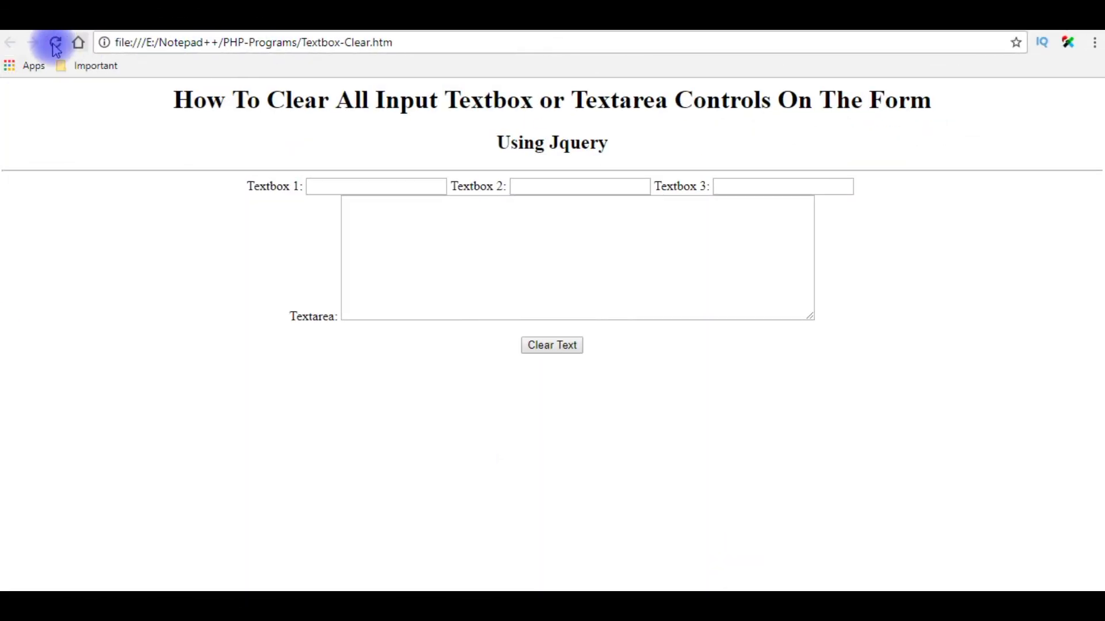
- Fill Textboxes 1–3 and the textarea with test text, then empty them with Clear Text
left_click(324, 187)
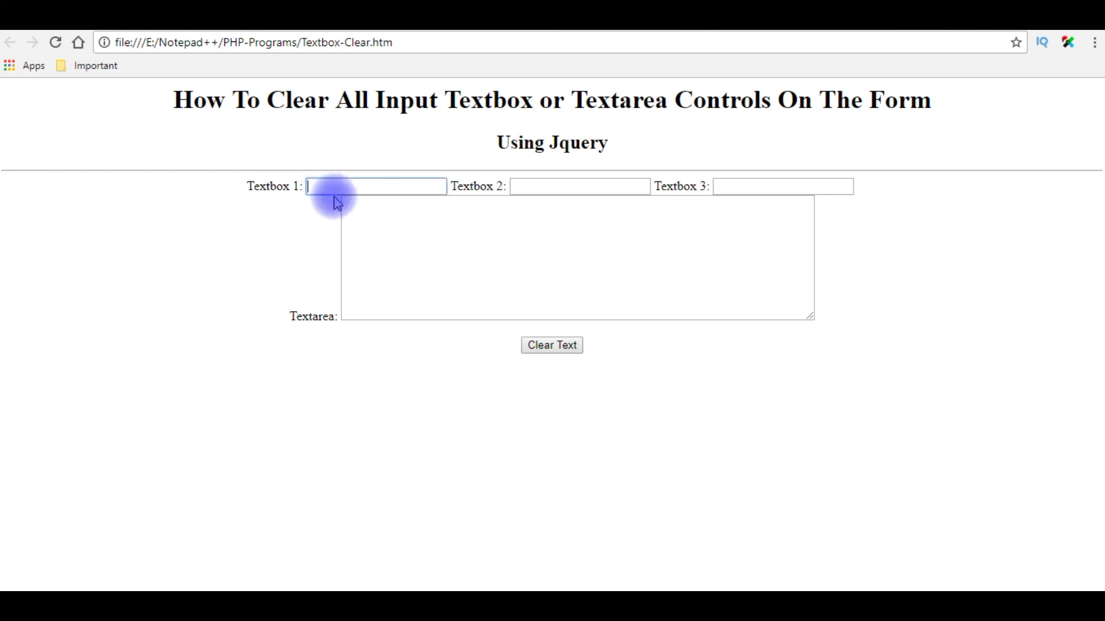
type("sdfsdf")
left_click(449, 243)
type("sdfdsf")
left_click(562, 188)
type("sdfsdf")
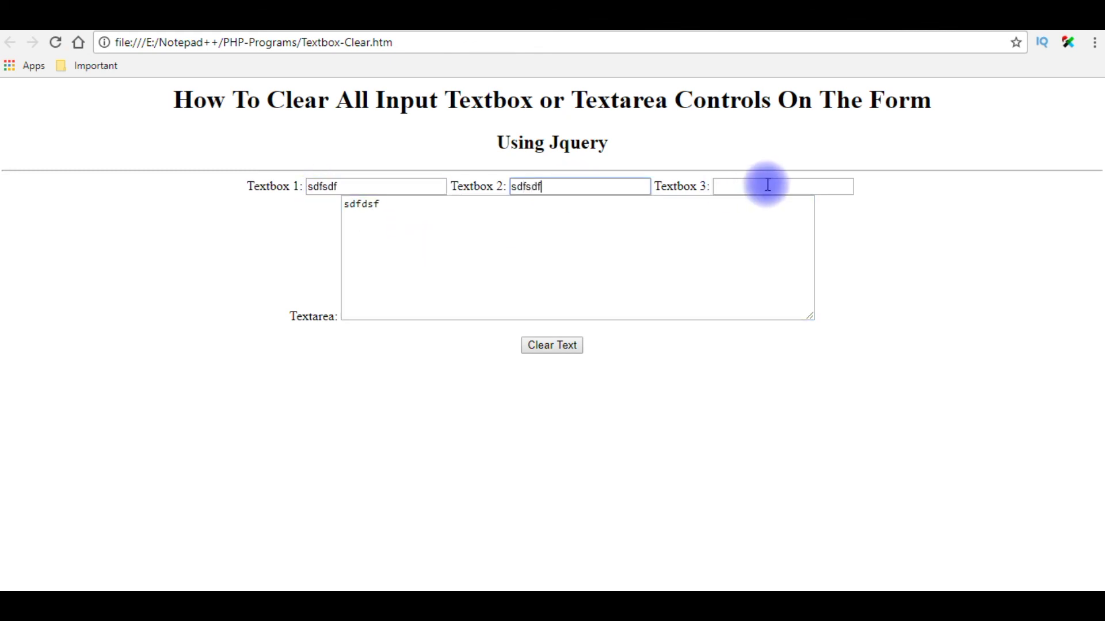
left_click(767, 187)
type("sdfsdf")
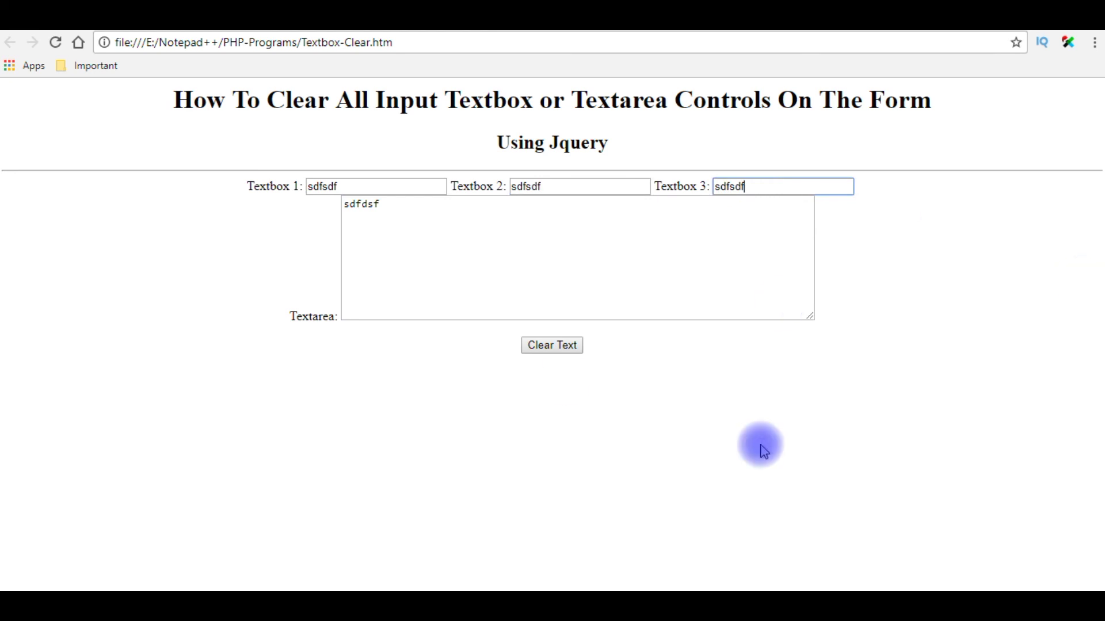
left_click(542, 351)
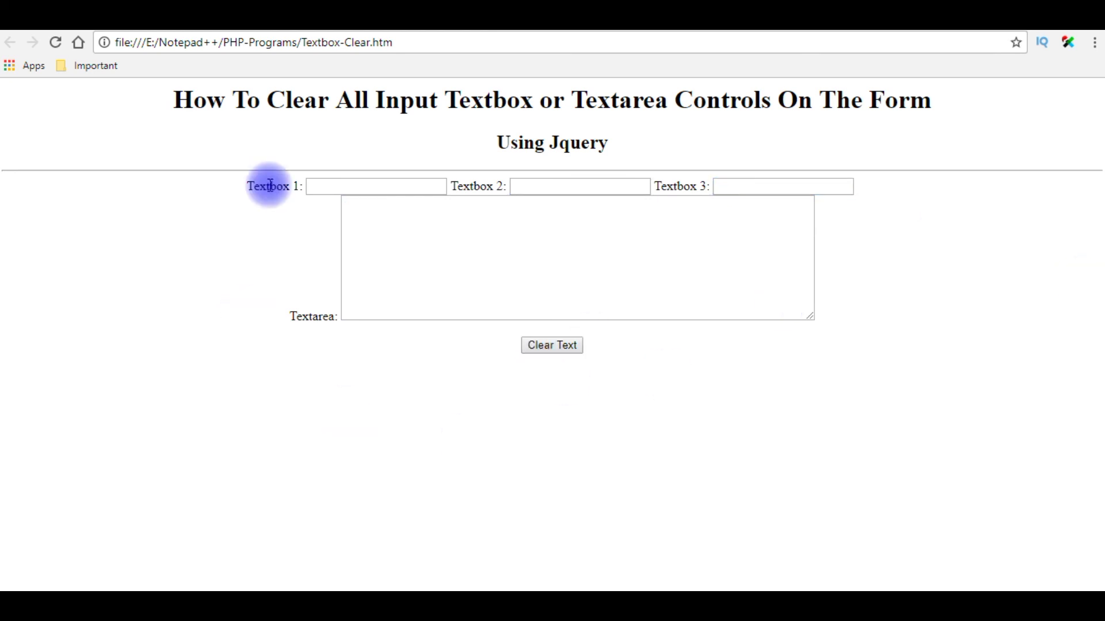